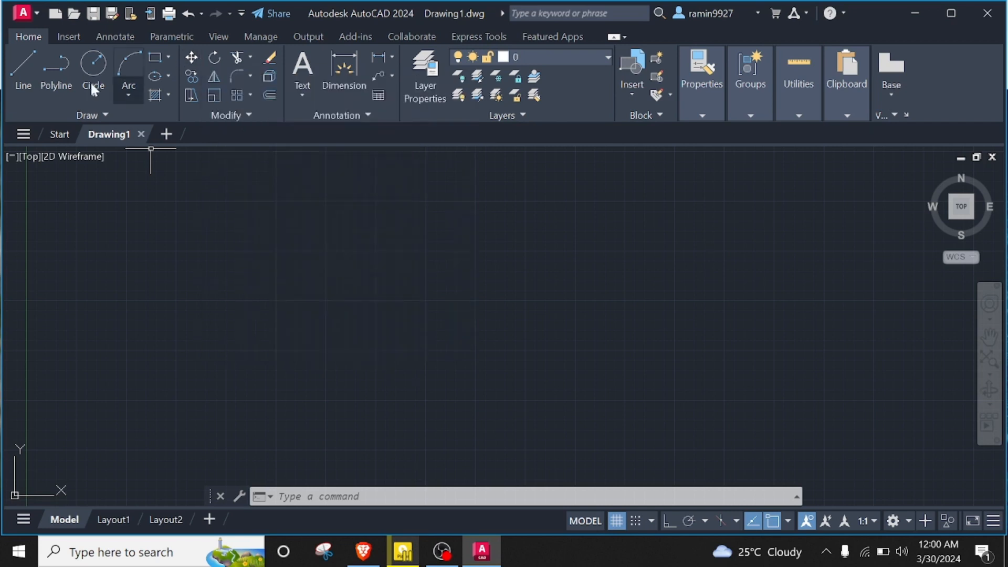
Draw a circle with a radius of about 3.27 units in the upper-left area of the drawing.
left_click(90, 64)
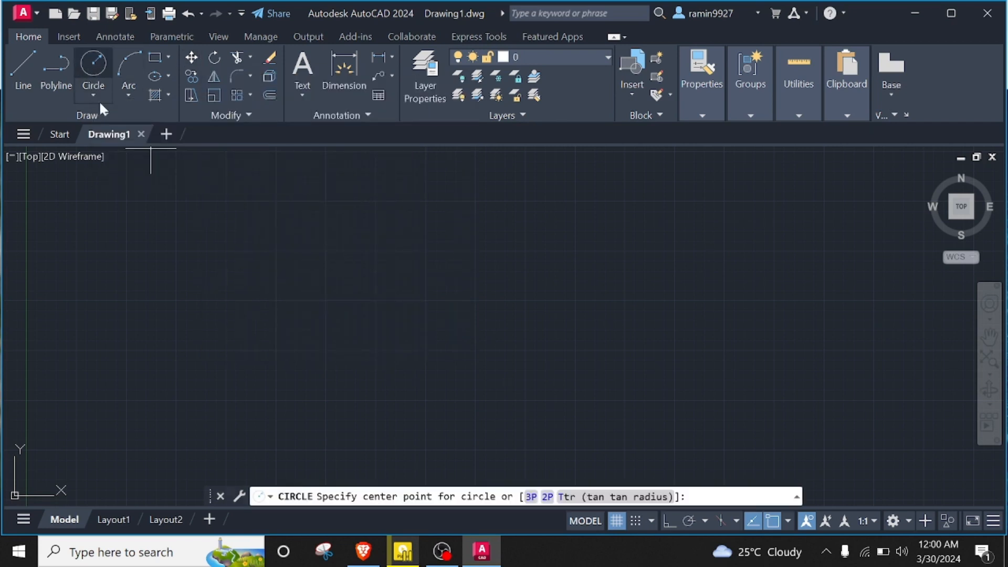
left_click(214, 252)
left_click(270, 287)
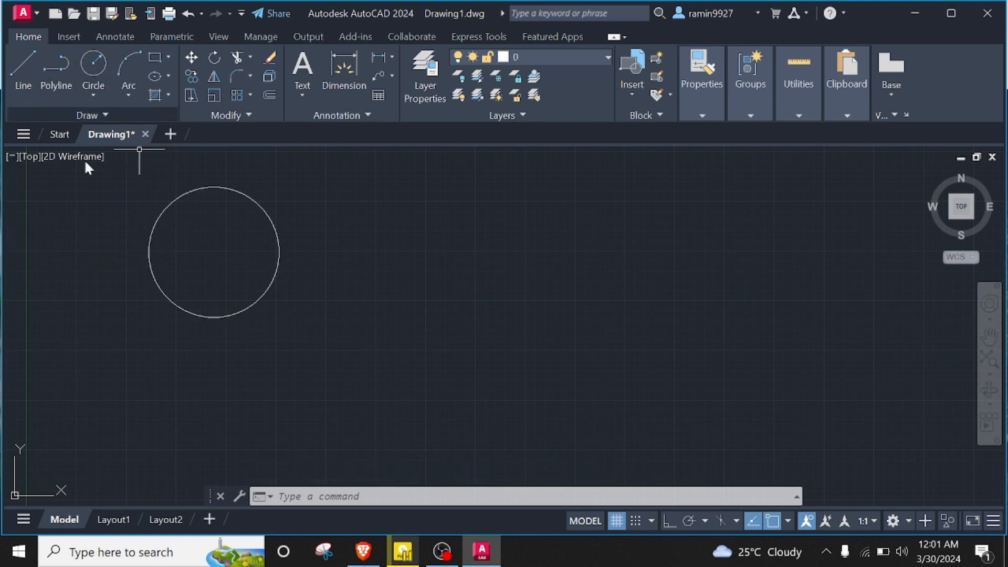
Draw a smaller circle of about 1.34 units radius centred on the large circle's left quadrant.
left_click(93, 61)
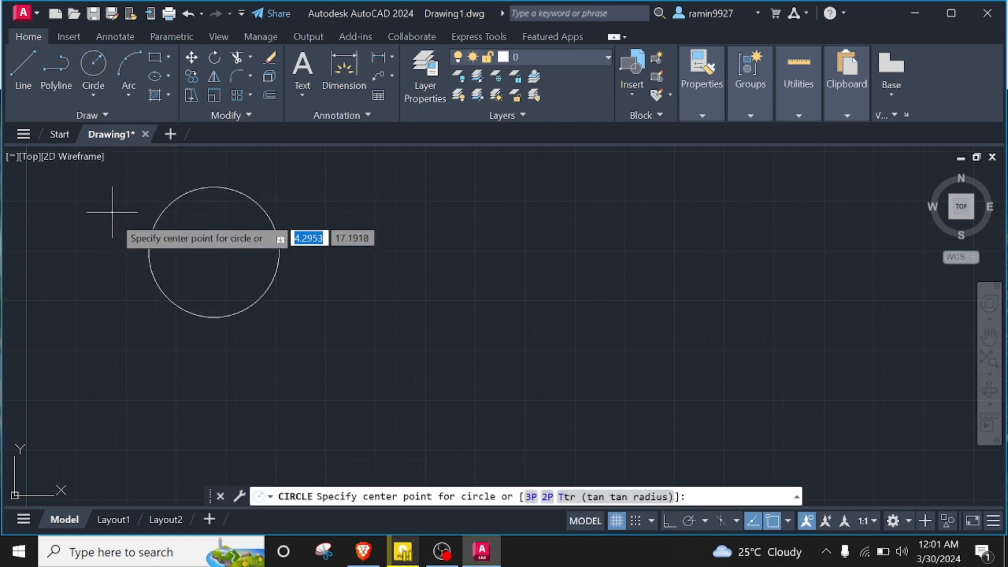
right_click(143, 246, "shift")
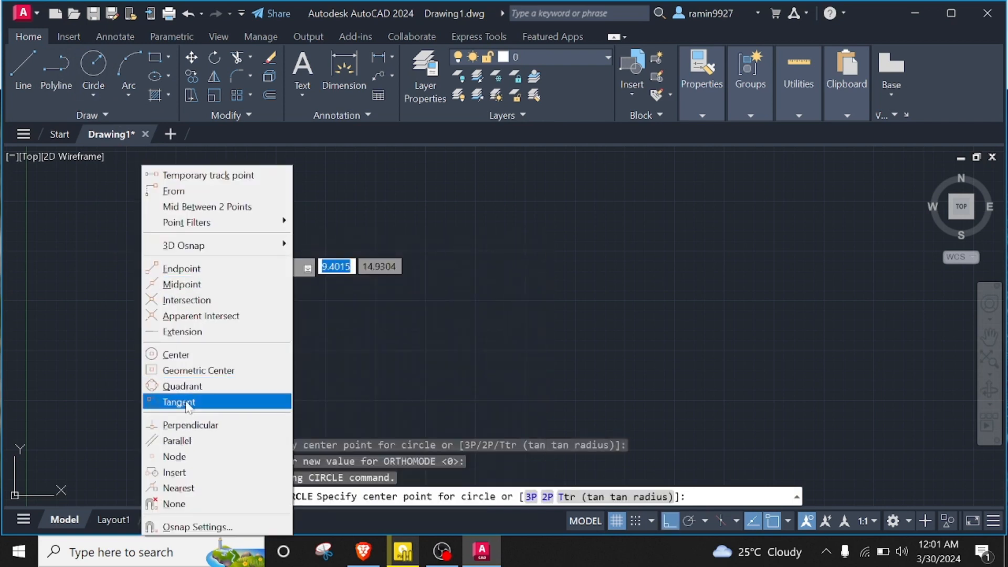
left_click(186, 387)
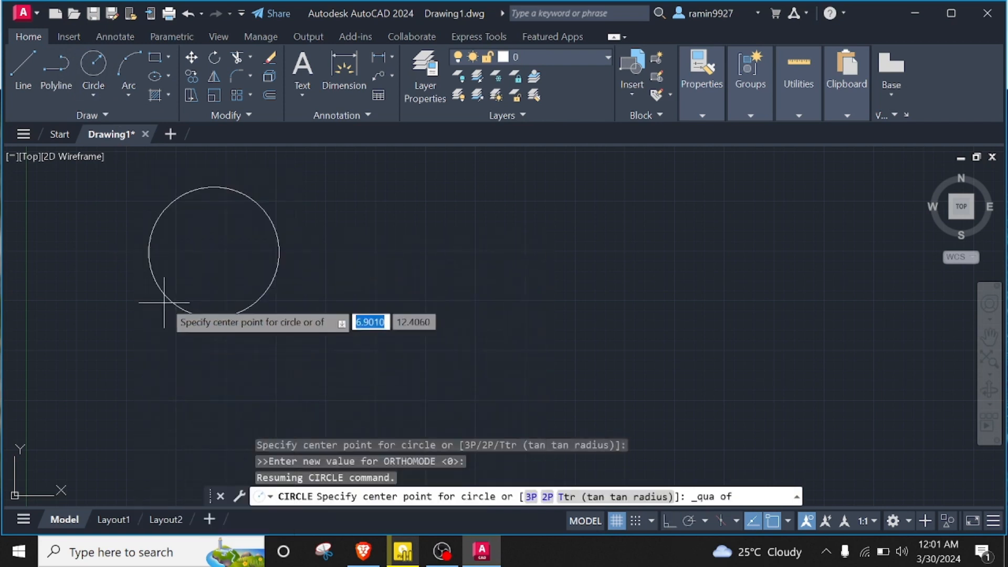
left_click(147, 253)
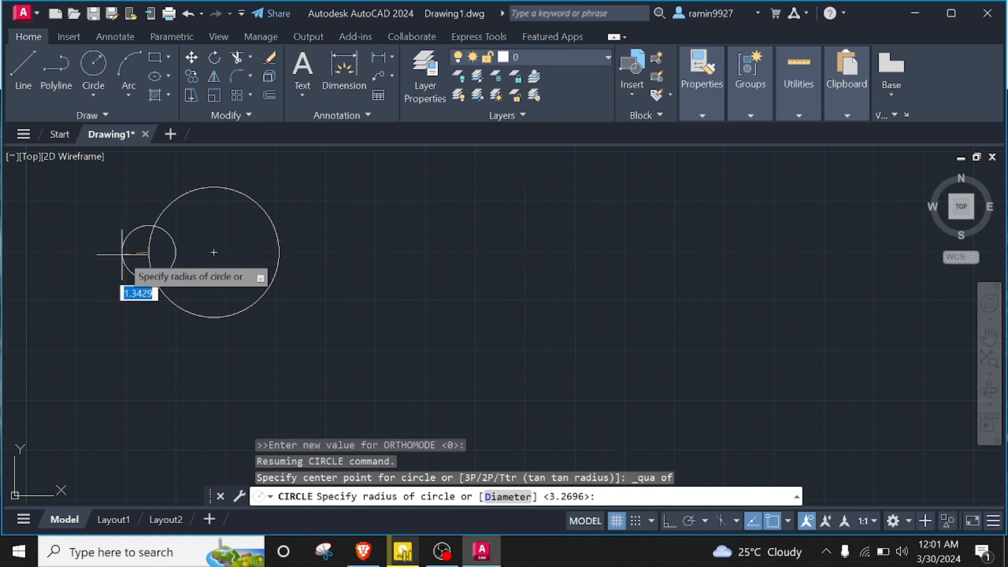
left_click(121, 255)
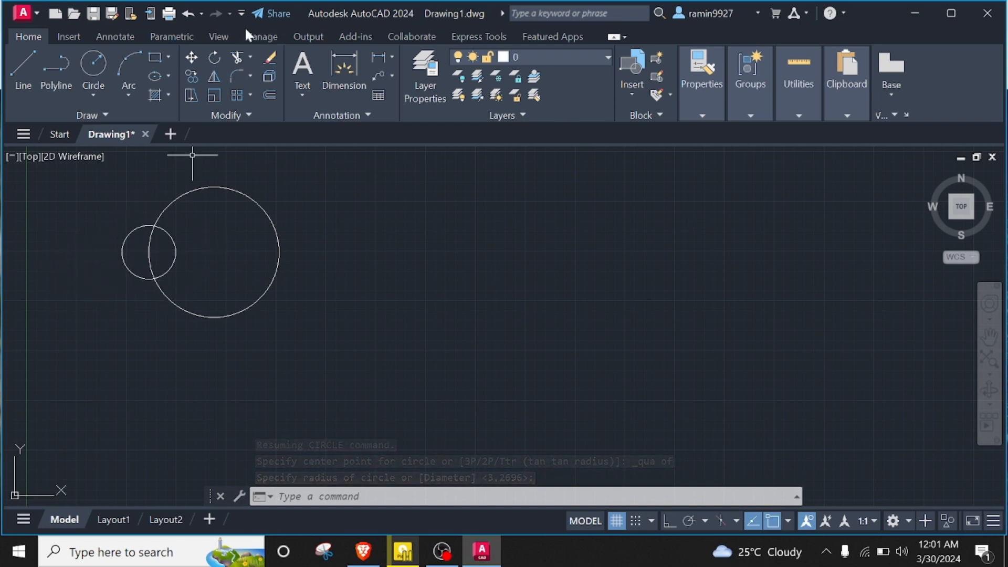
Draw a roughly horizontal line from the small circle's centre outward to the left, away from the large circle.
left_click(23, 66)
left_click(149, 252)
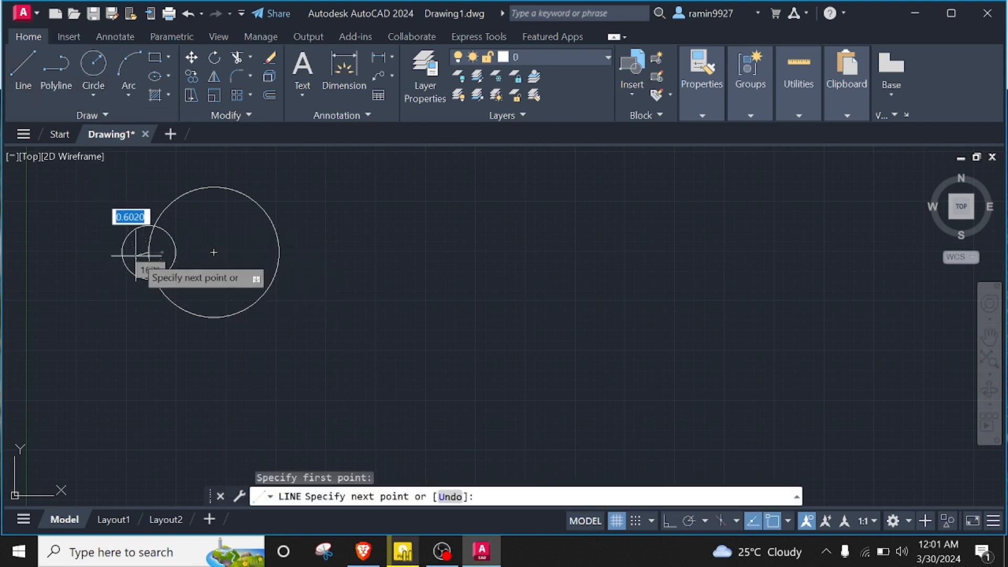
left_click(30, 253)
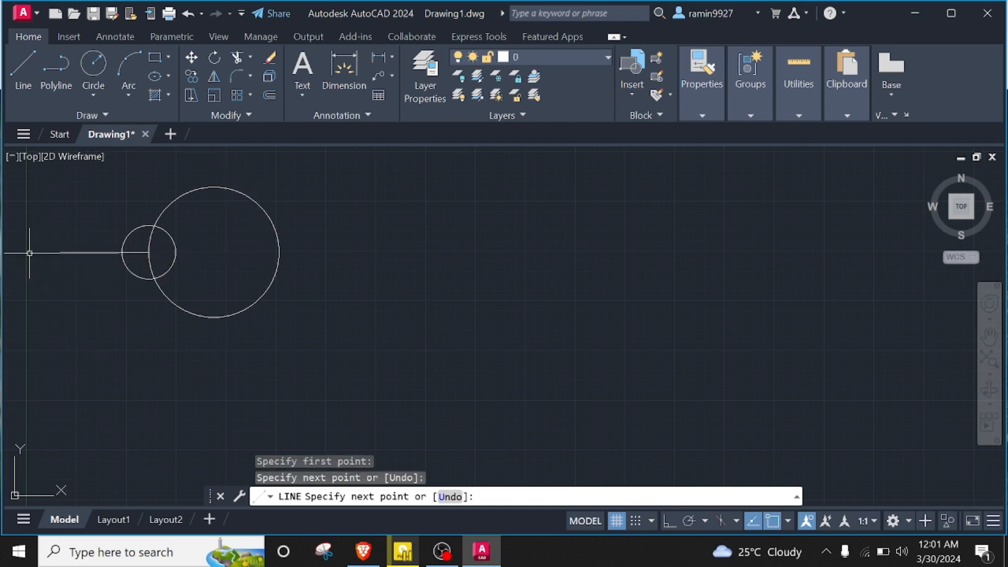
key("Return")
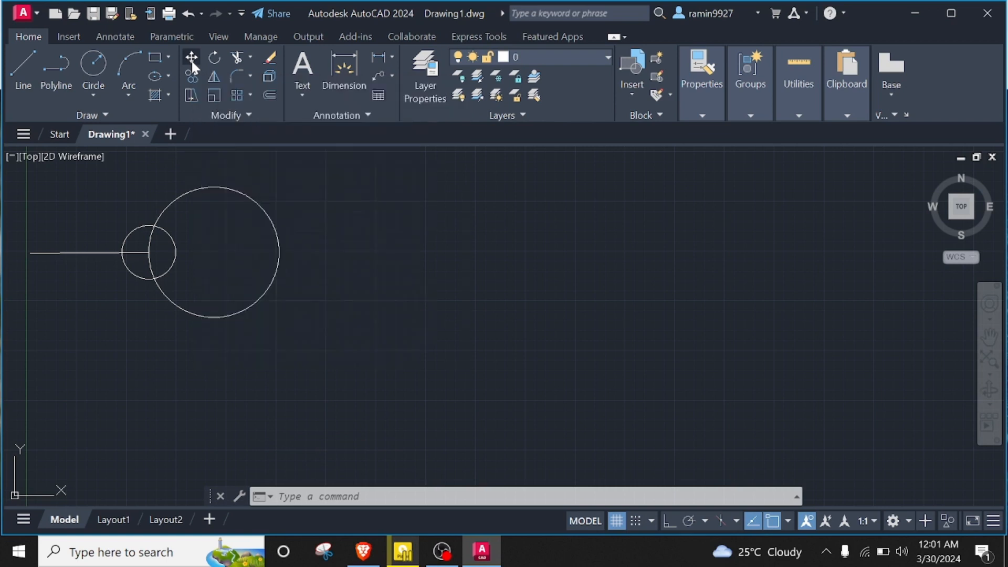
Move the line and small circle horizontally to the right side of the large circle, using the large circle's centre as base point.
left_click(191, 58)
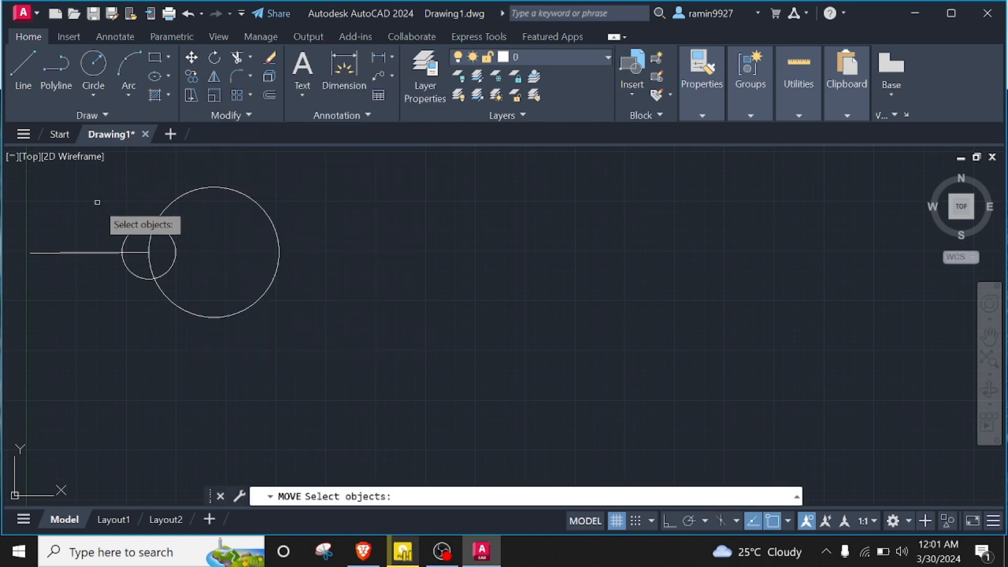
left_click(95, 254)
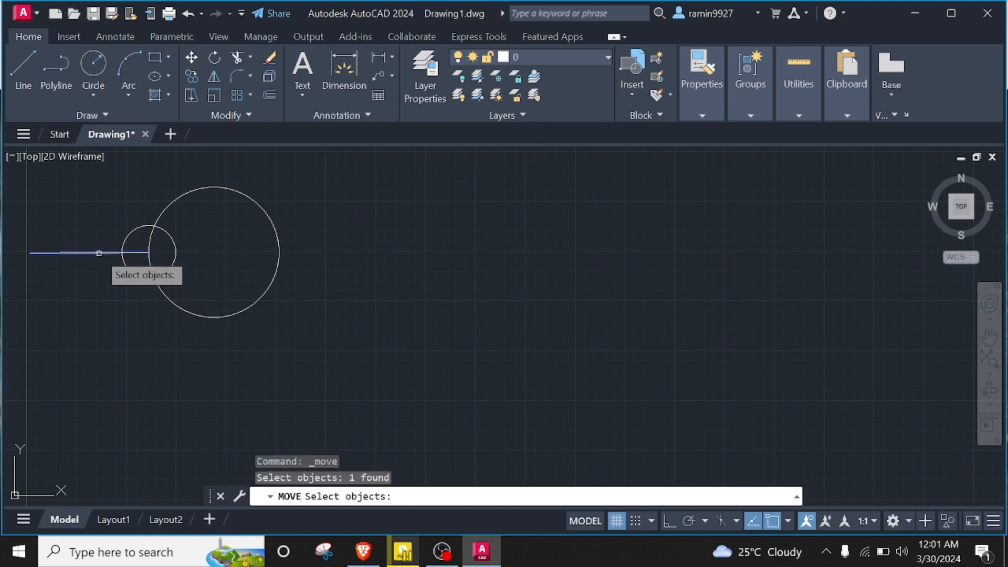
left_click(137, 226)
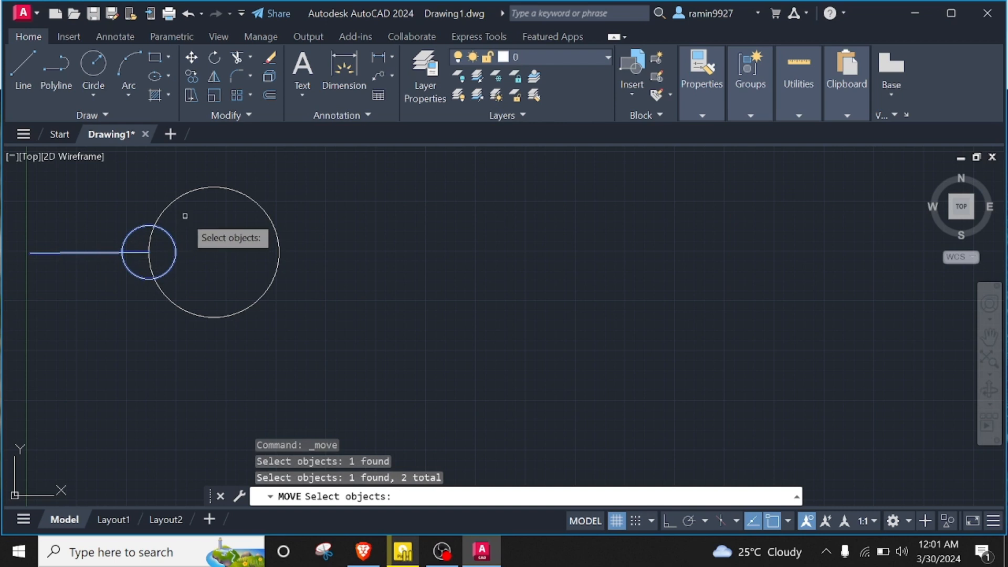
key("Return")
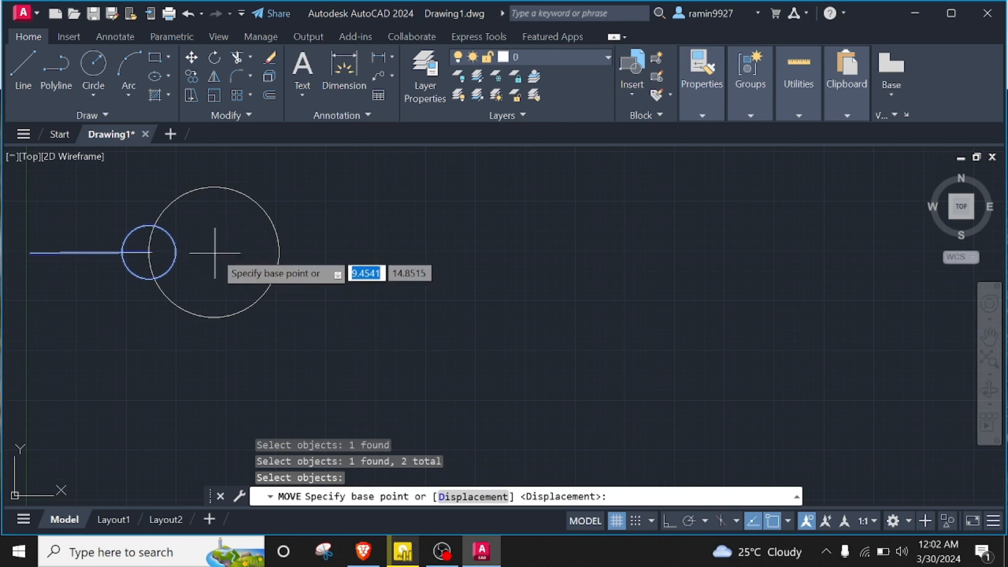
left_click(214, 252)
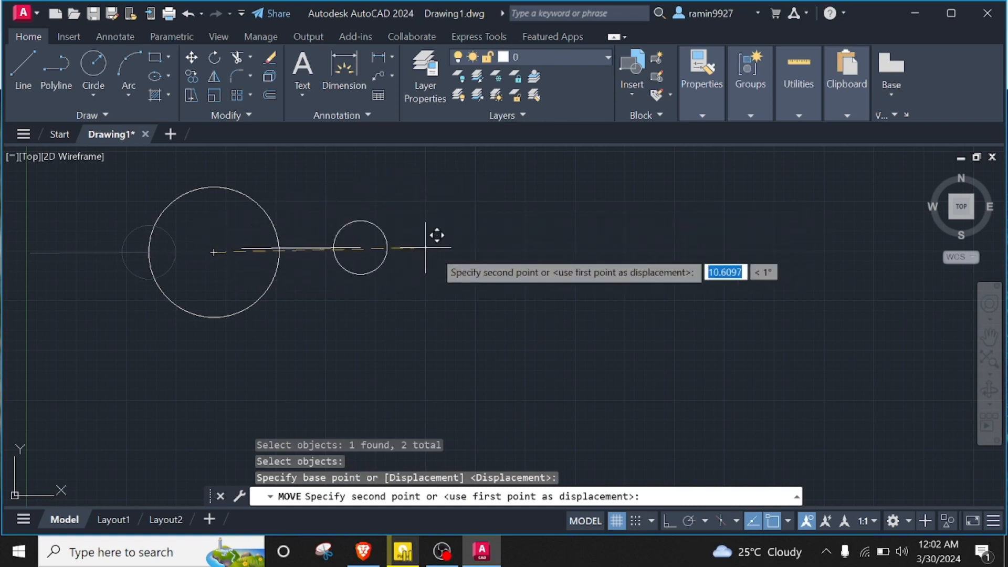
left_click(464, 251)
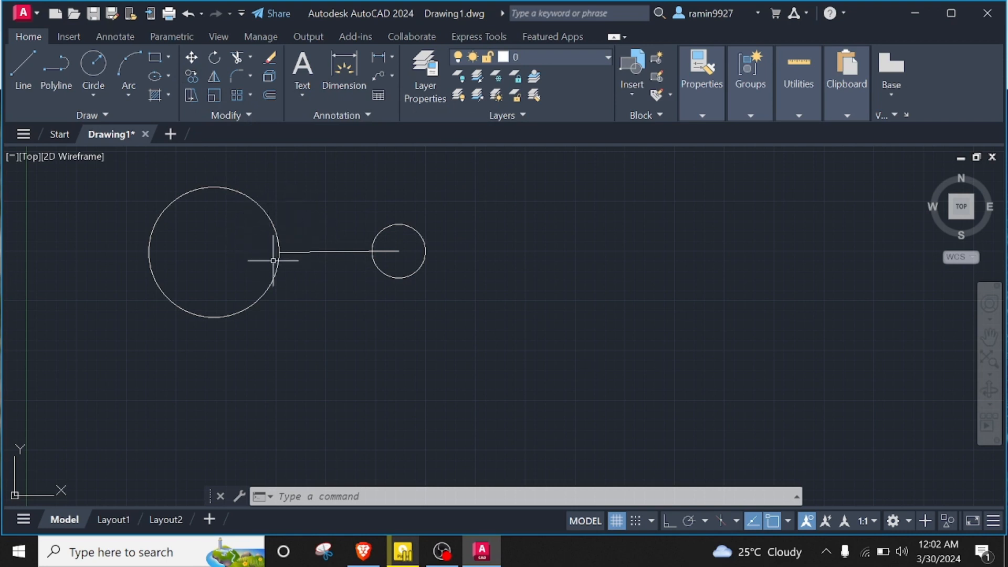
Copy the line and small circle from the large circle's centre, placing three copies stacked vertically farther right in the drawing.
left_click(192, 77)
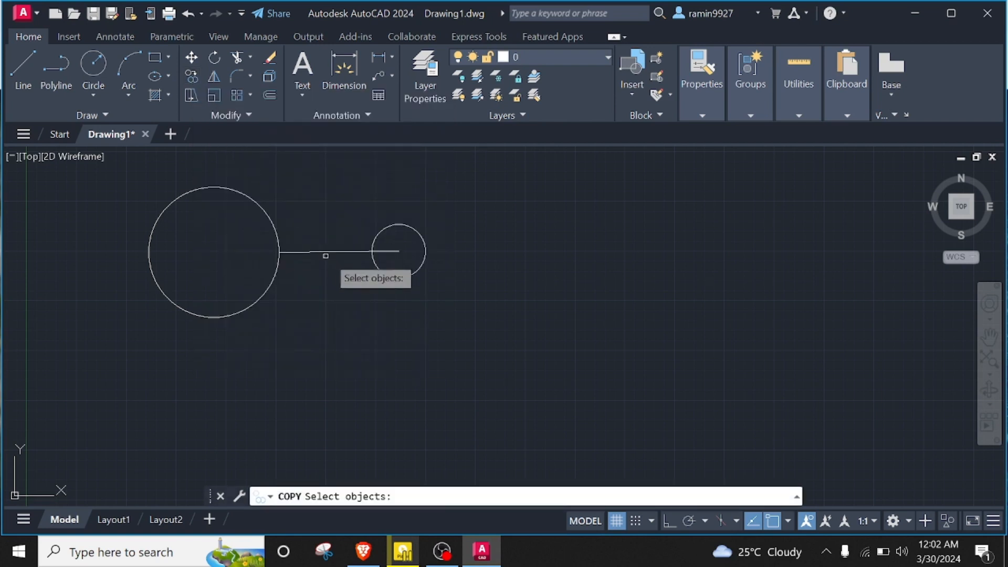
left_click(354, 251)
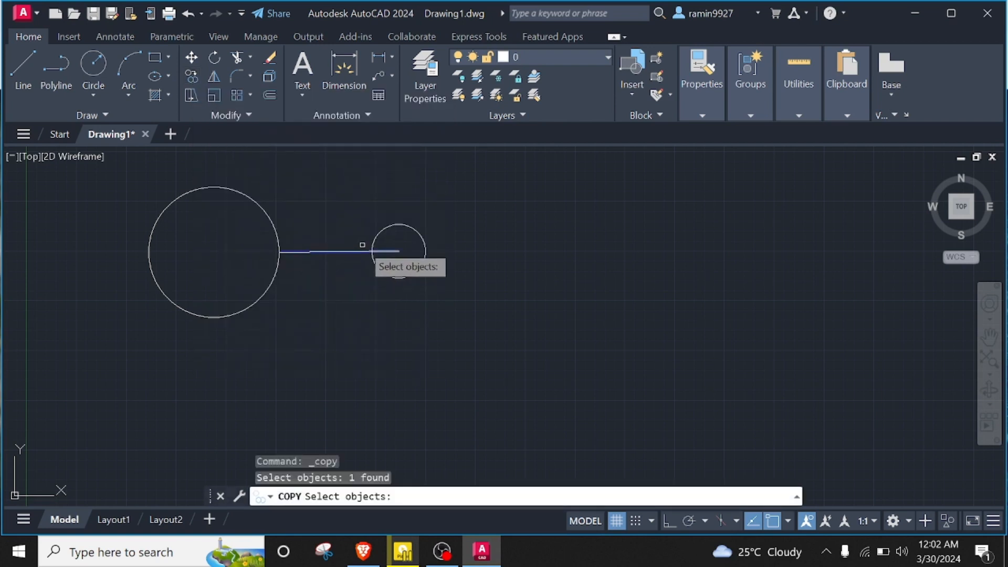
left_click(374, 240)
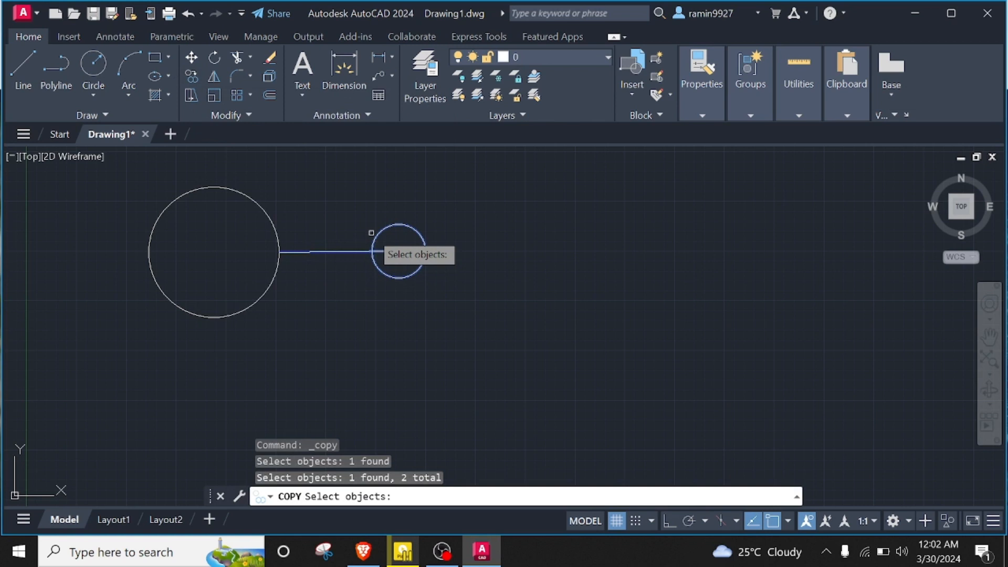
key("Return")
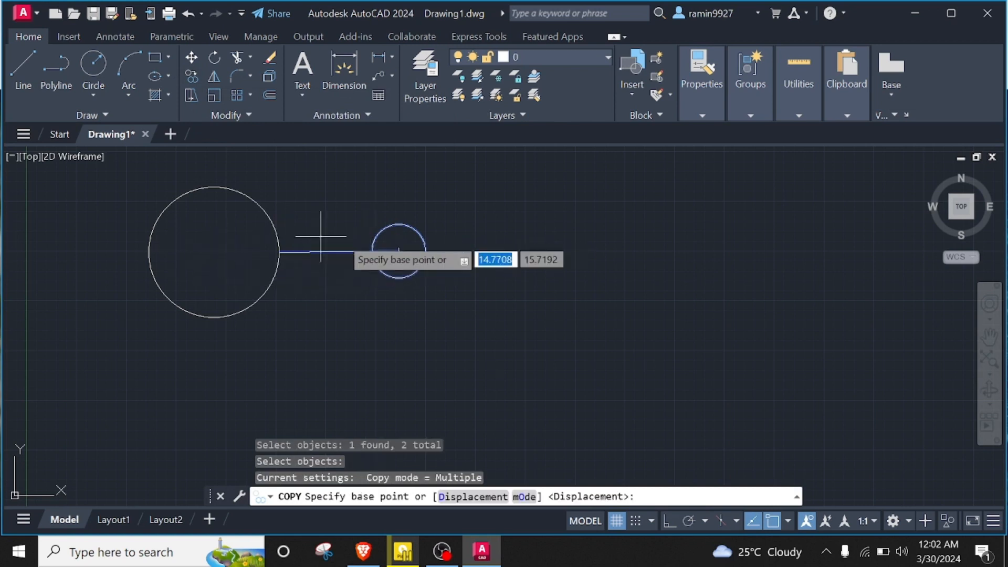
left_click(213, 252)
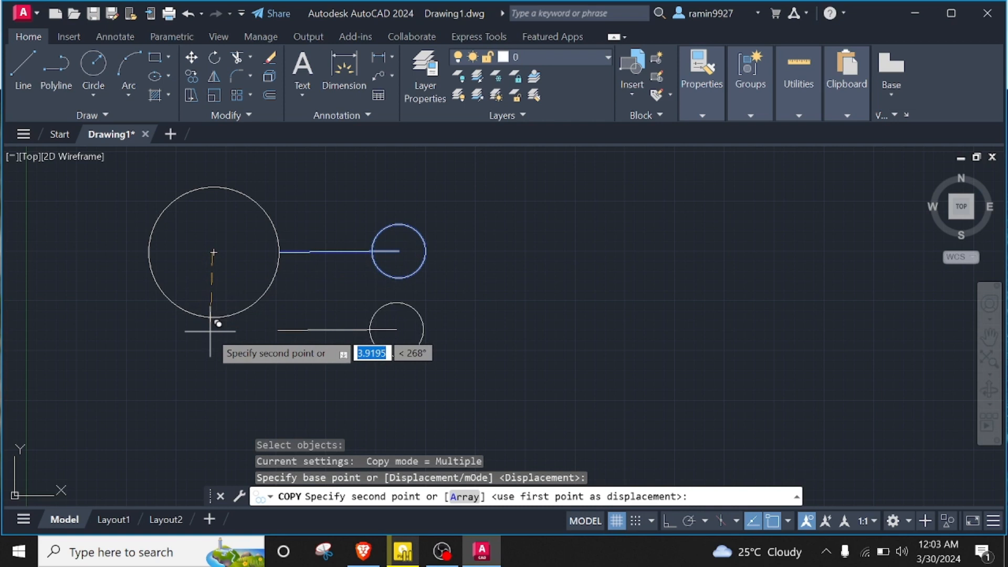
left_click(506, 251)
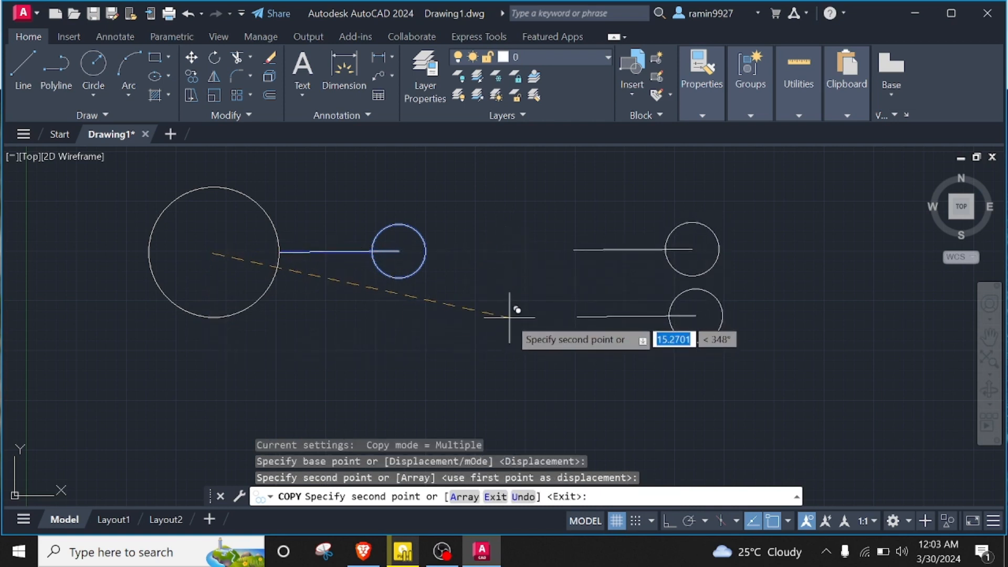
left_click(505, 318)
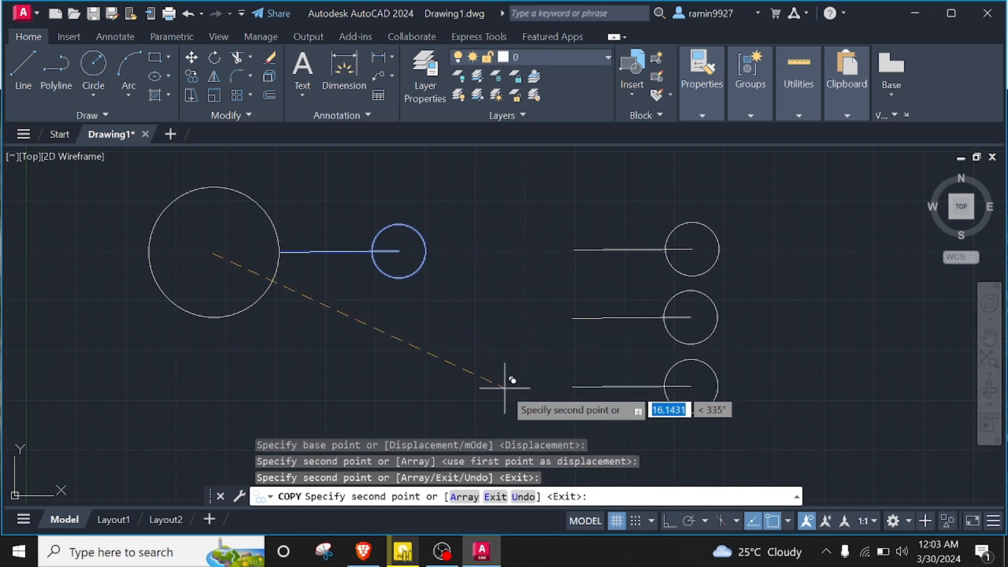
left_click(506, 388)
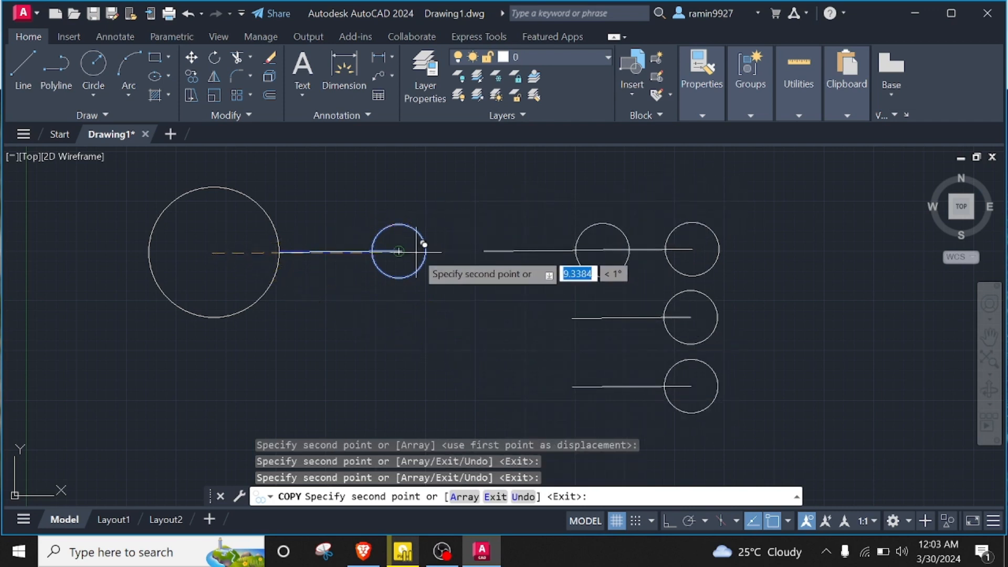
key("Return")
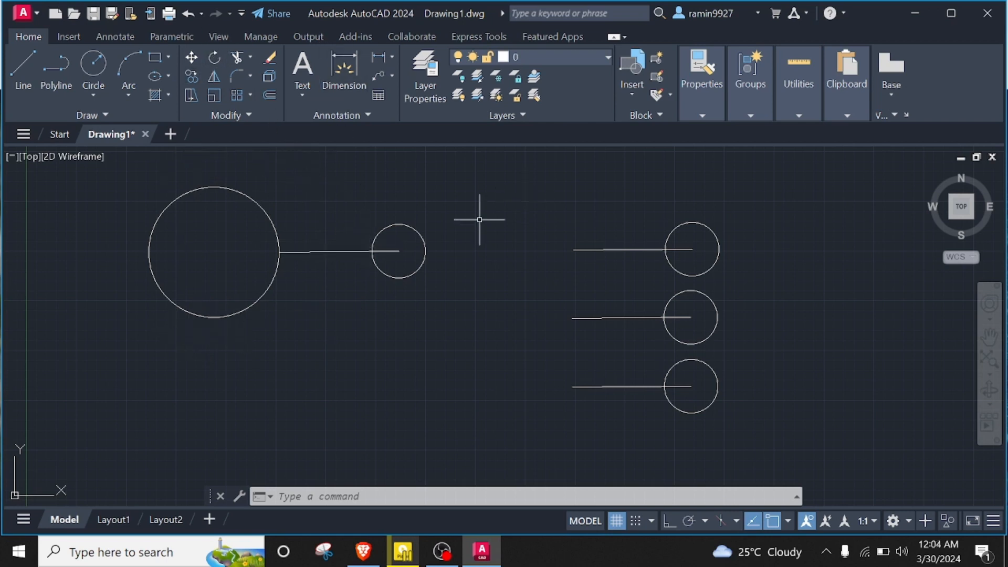
Rotate the original line and small circle about the large circle's centre so they point diagonally down to the left.
left_click(213, 60)
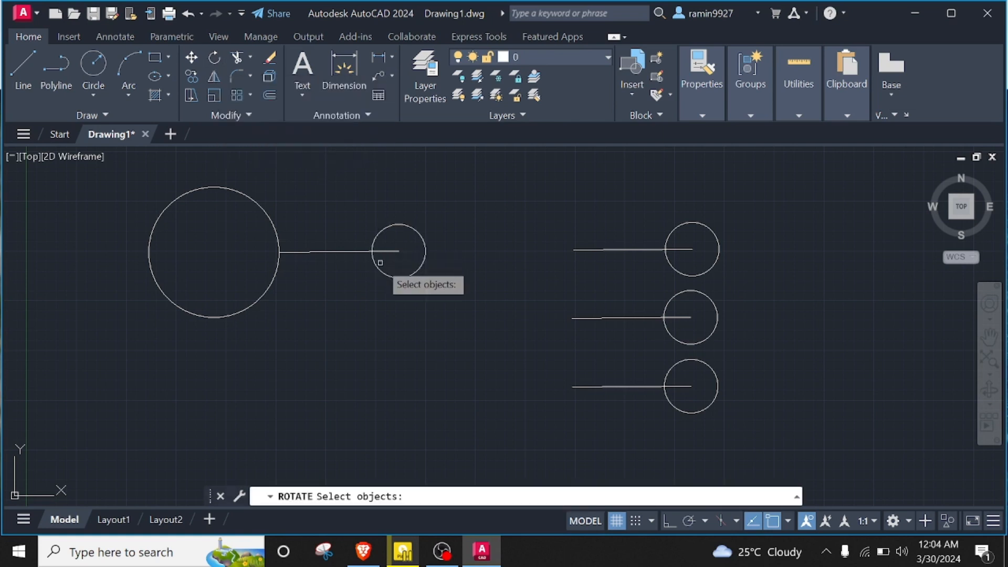
left_click(346, 253)
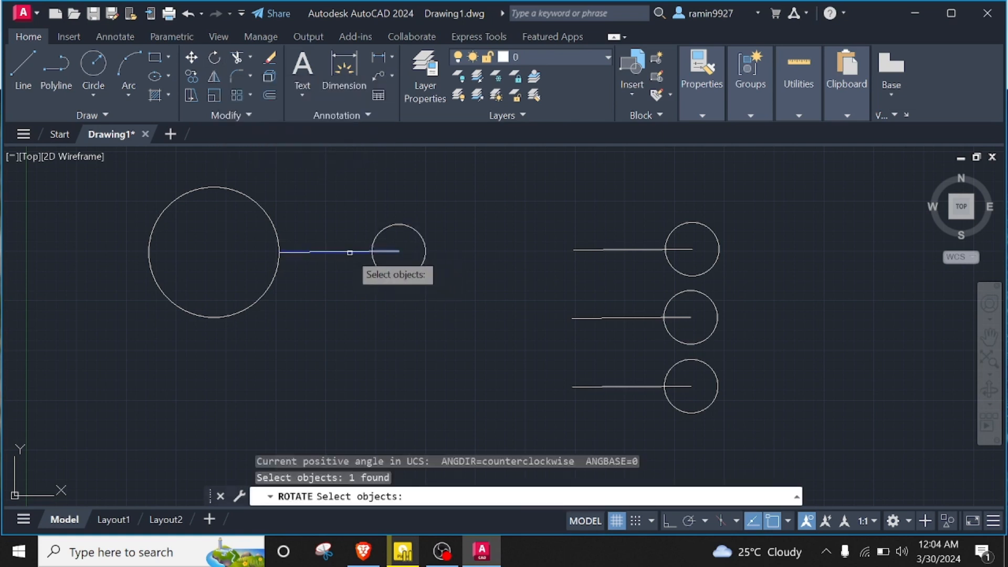
left_click(381, 235)
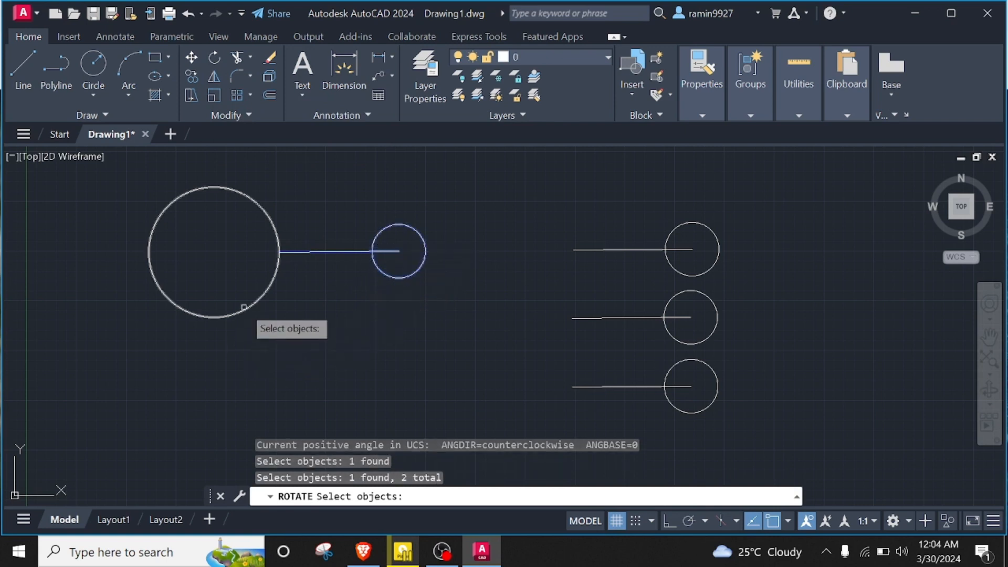
key("Return")
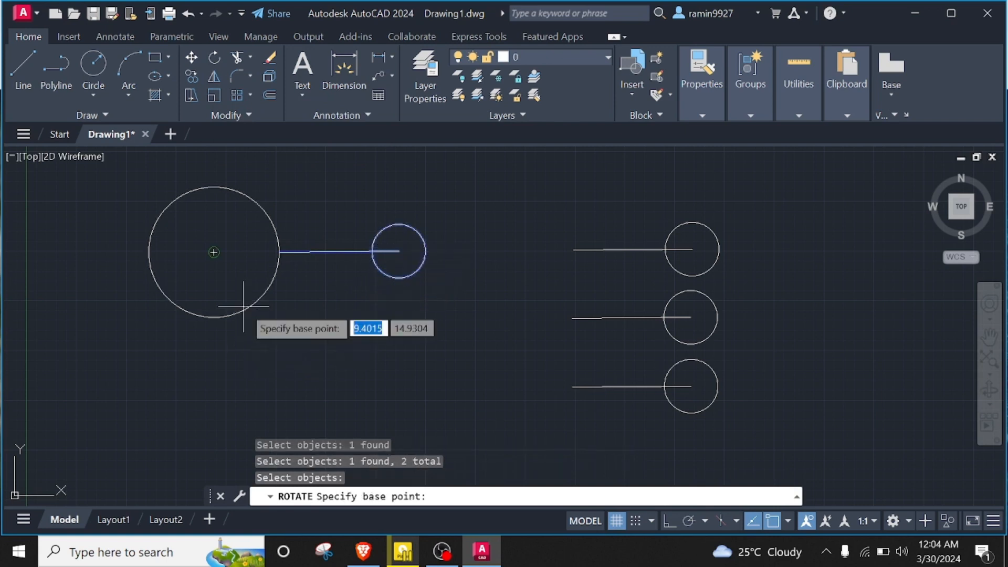
left_click(214, 252)
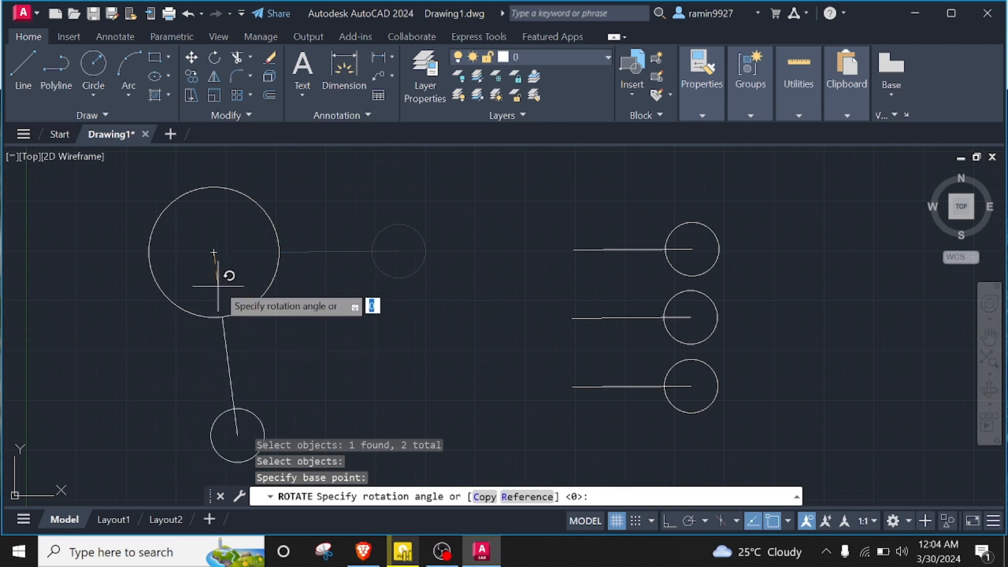
left_click(176, 286)
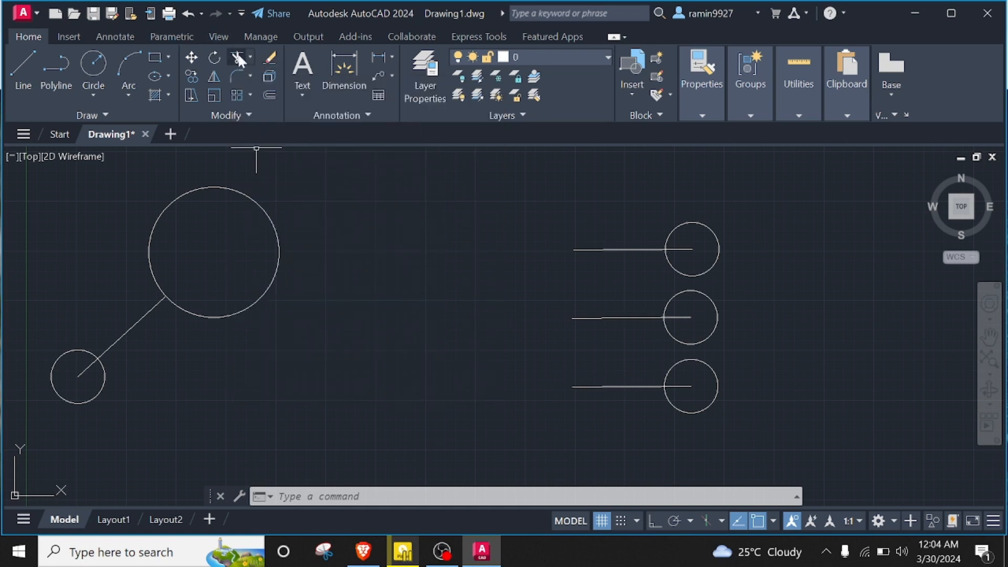
Trim the line portions lying outside the small circles on all three stacked copies.
left_click(237, 58)
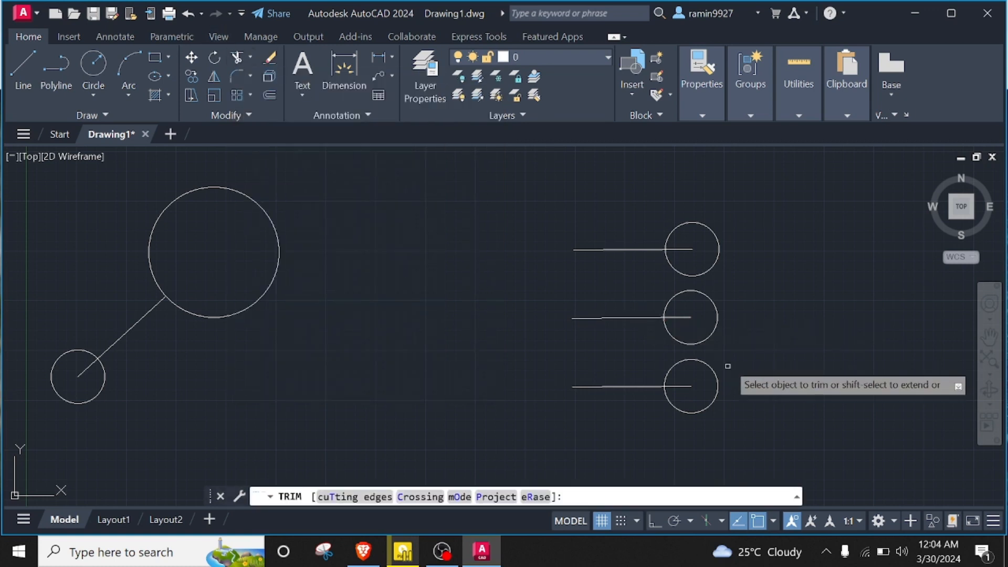
left_click_drag(629, 243, 630, 249)
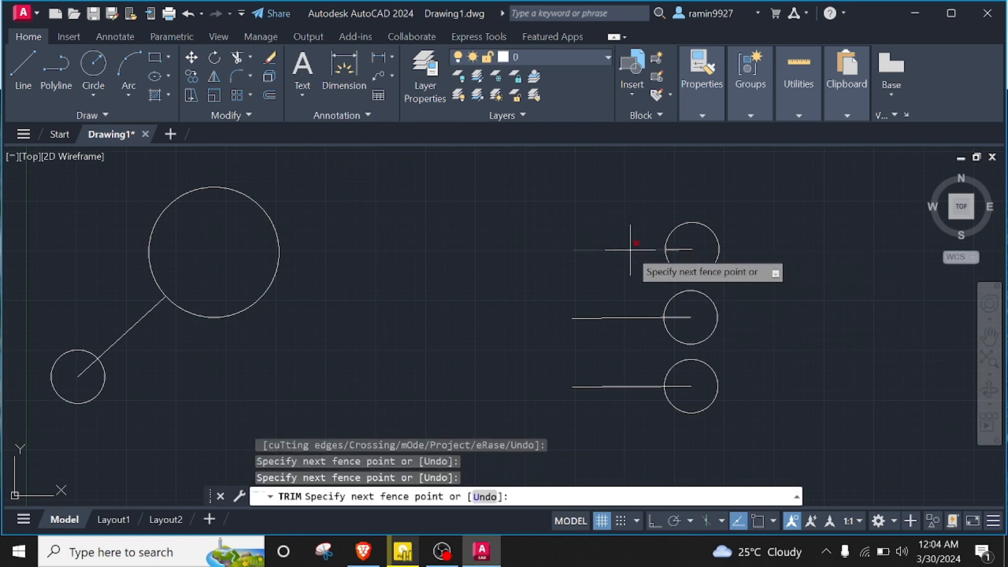
key("Return")
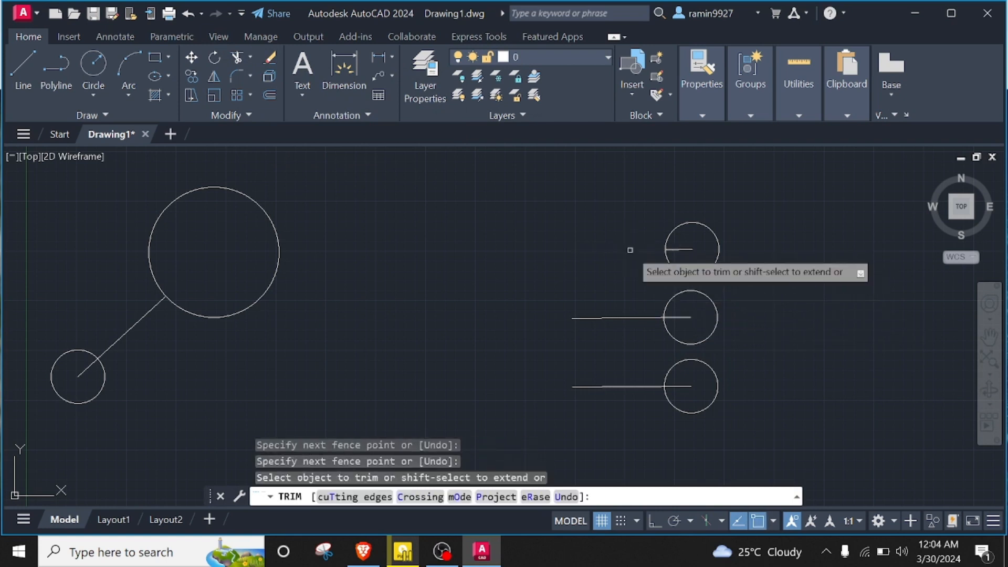
left_click(644, 318)
left_click(648, 387)
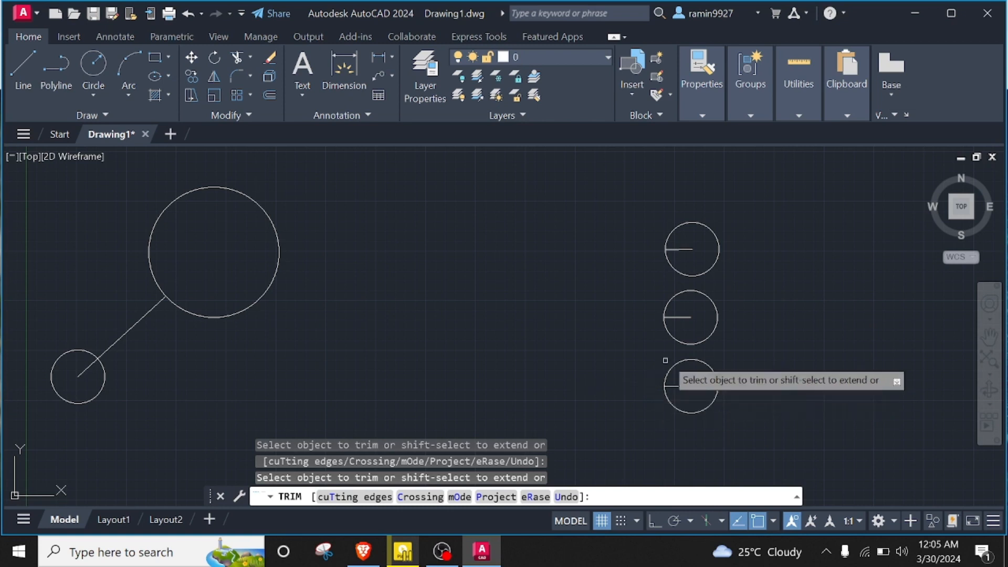
Trim the remaining line pieces inside the three stacked small circles, and undo the whole trim on these copies.
left_click(682, 317)
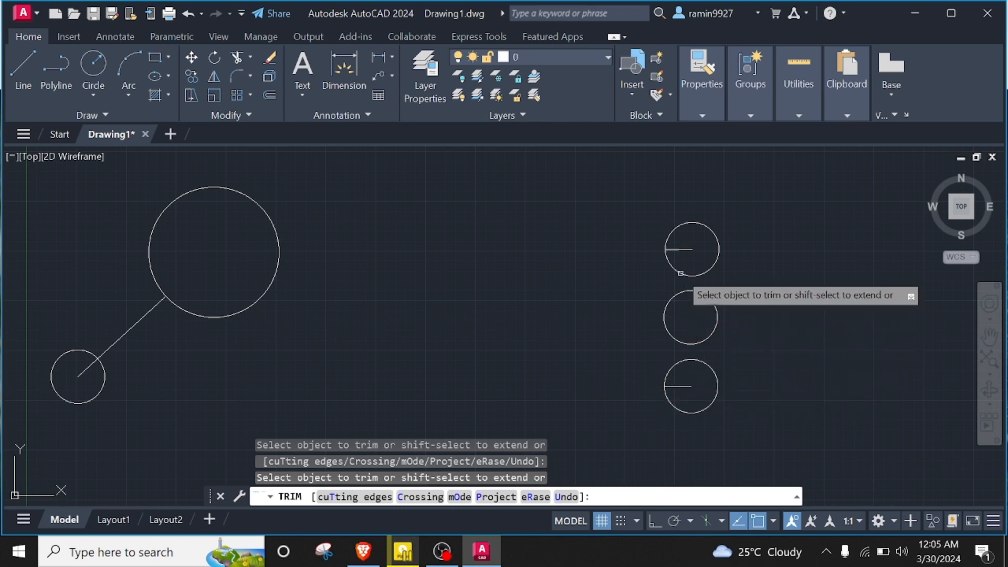
left_click(682, 249)
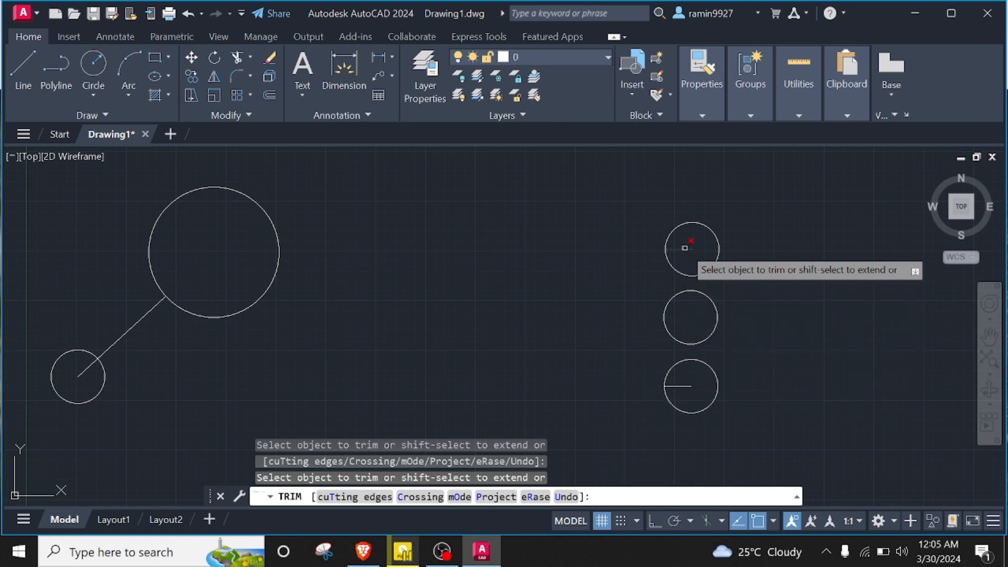
left_click(684, 386)
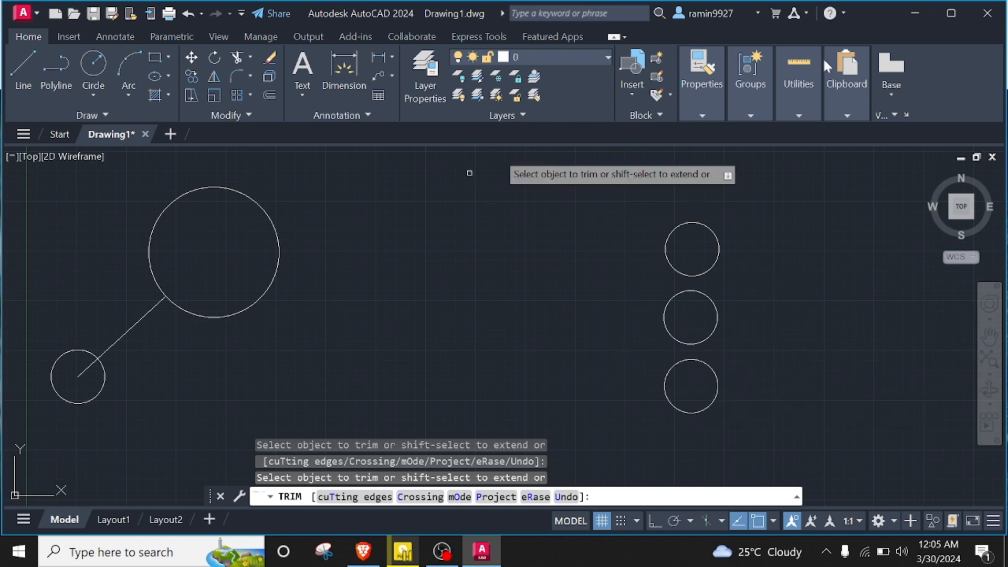
key("Return")
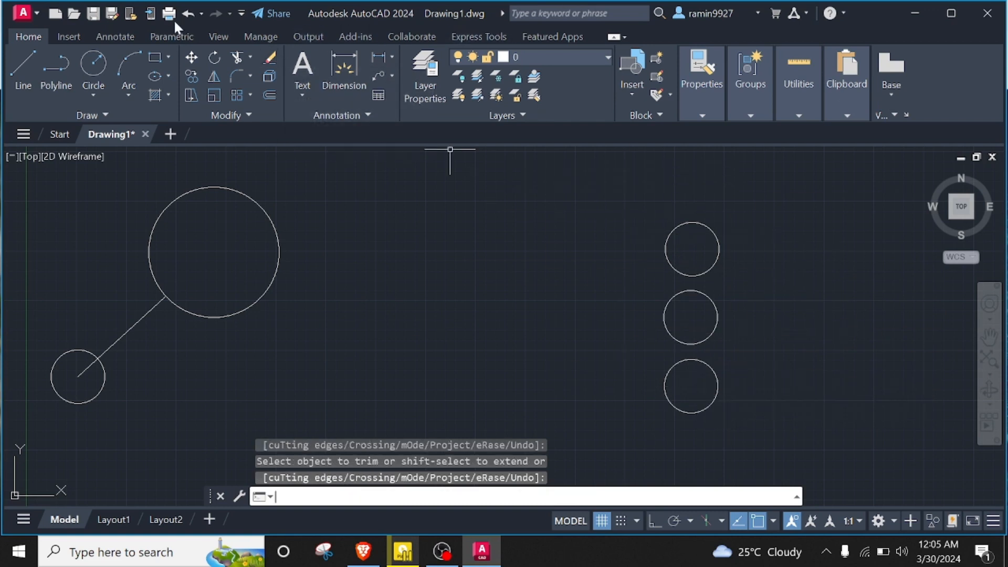
left_click(250, 58)
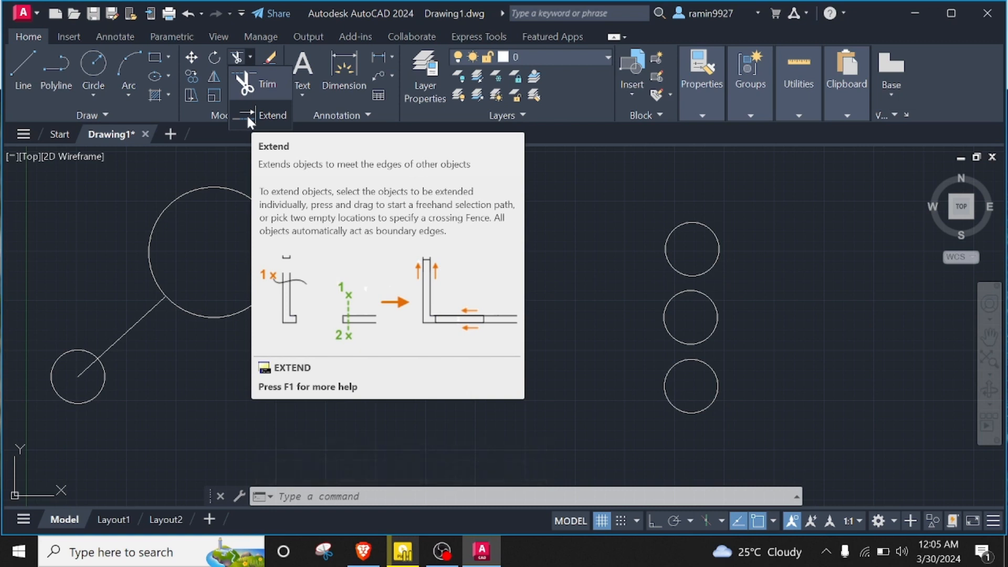
left_click(188, 14)
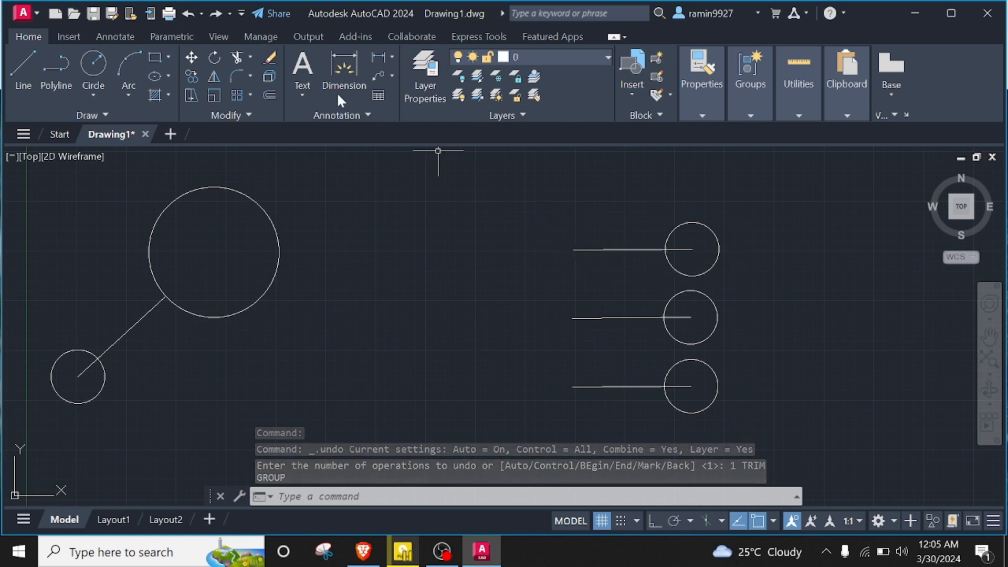
Trim the line portions lying outside the small circles on the top and middle stacked copies.
left_click(237, 60)
left_click(596, 249)
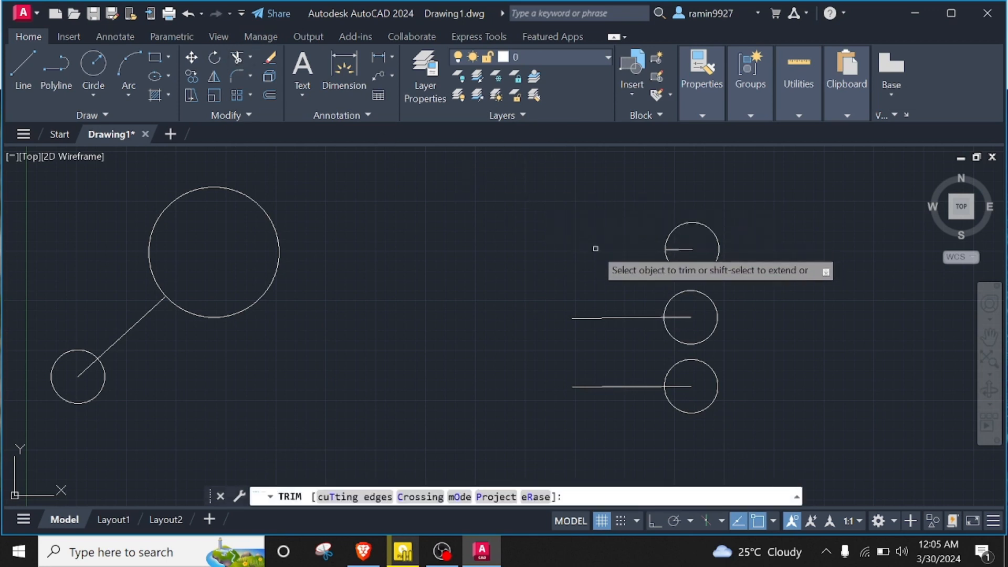
left_click(617, 319)
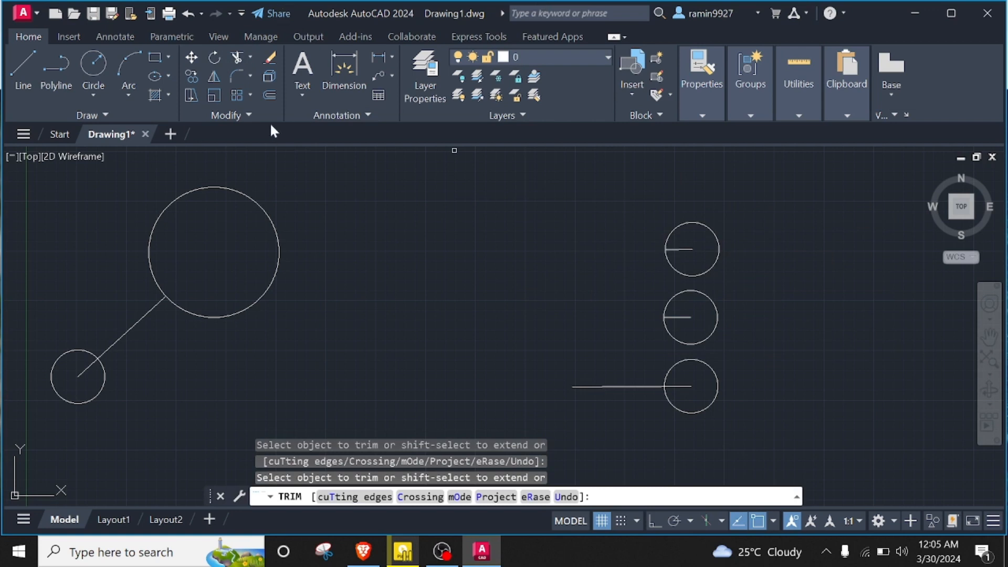
Extend the lines inside the three stacked small circles rightward to the opposite side of each circle.
left_click(250, 57)
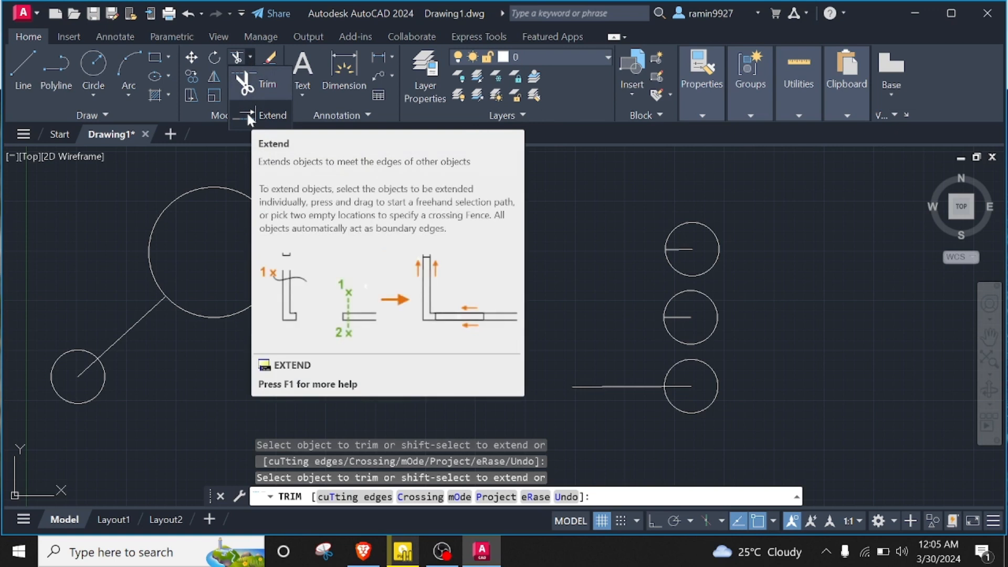
left_click(247, 113)
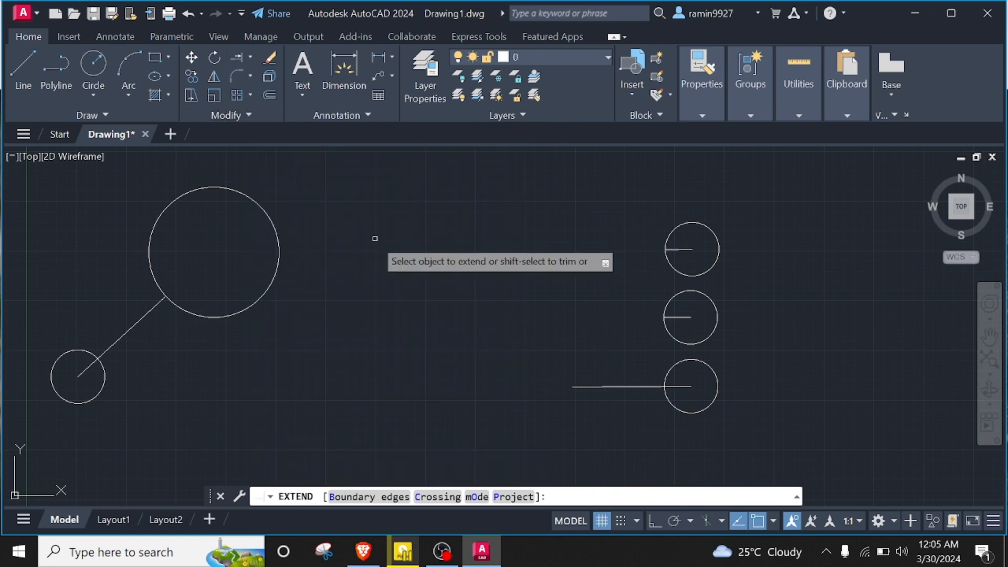
left_click(685, 249)
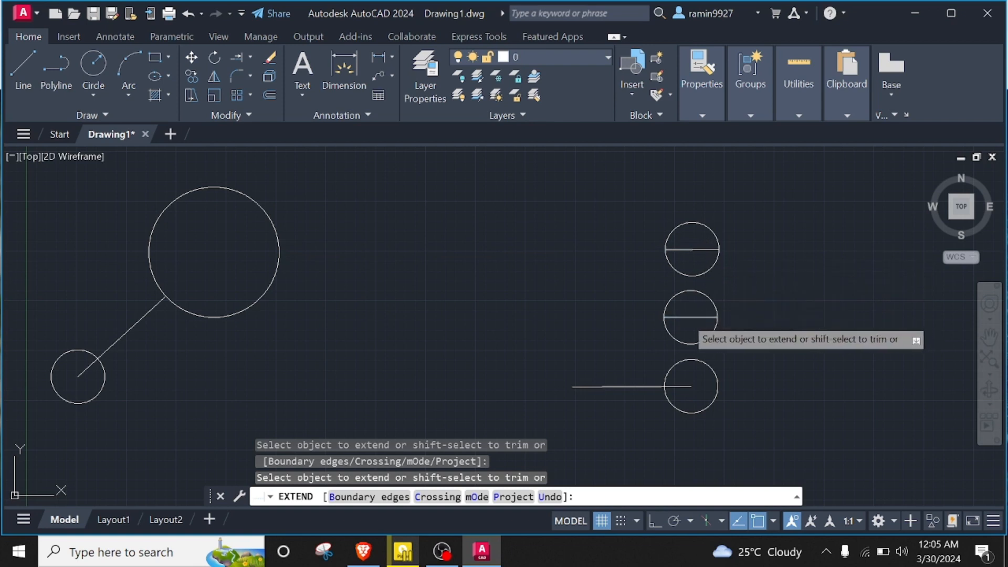
left_click(685, 318)
left_click(683, 386)
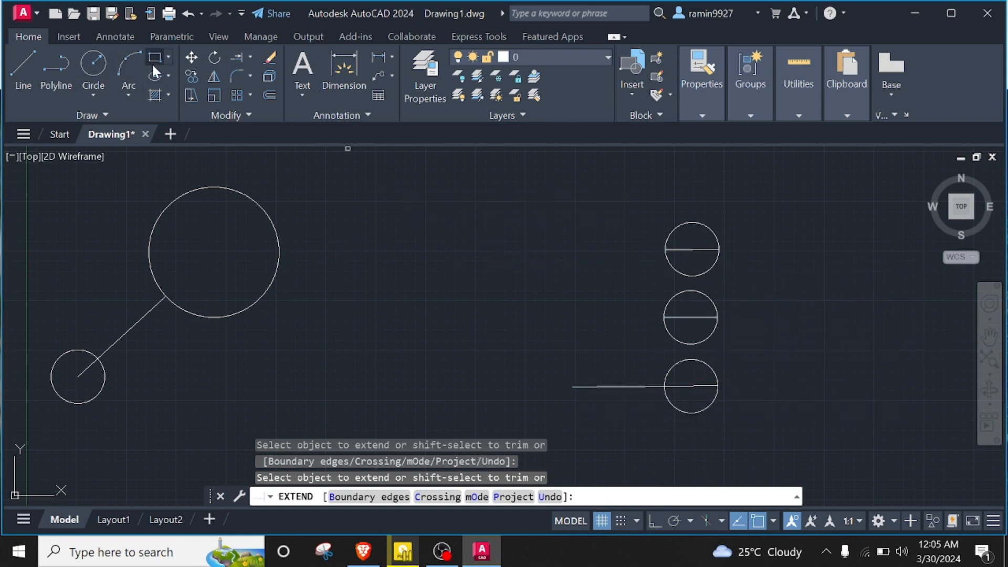
Draw five connected lines between the large circle and the stacked circles, forming a rough rectangle that crosses its first line and continues above it.
left_click(23, 66)
left_click(346, 206)
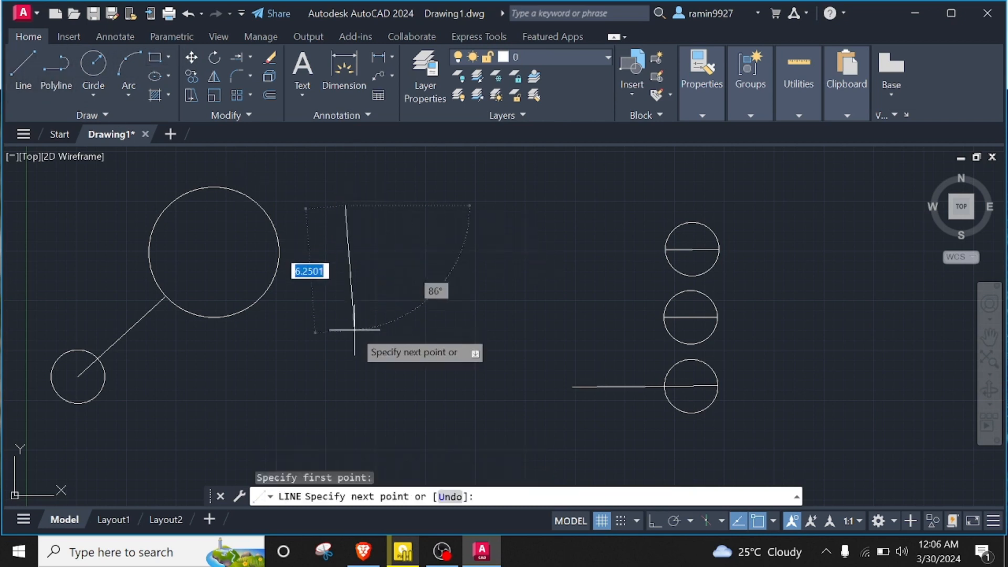
left_click(554, 212)
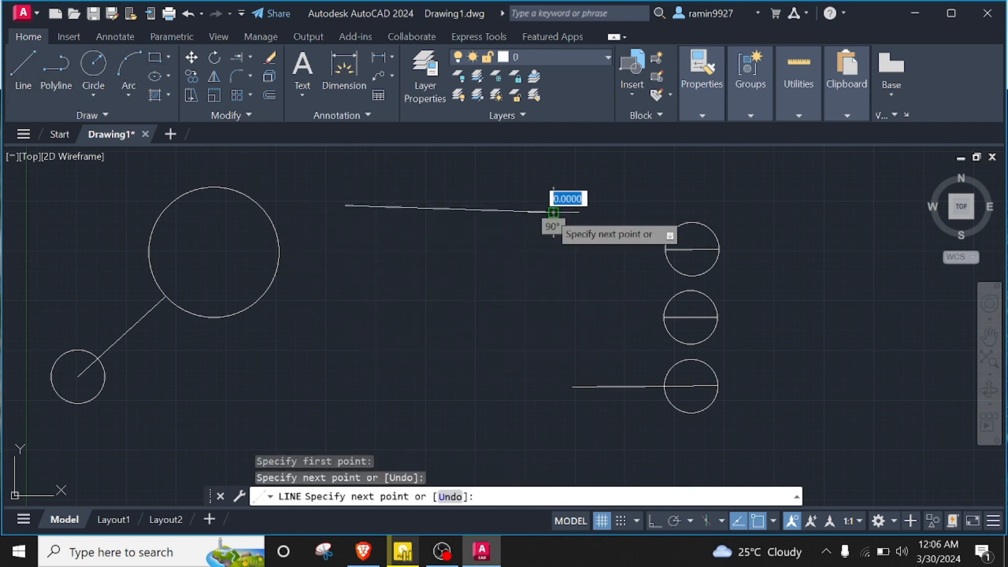
left_click(553, 328)
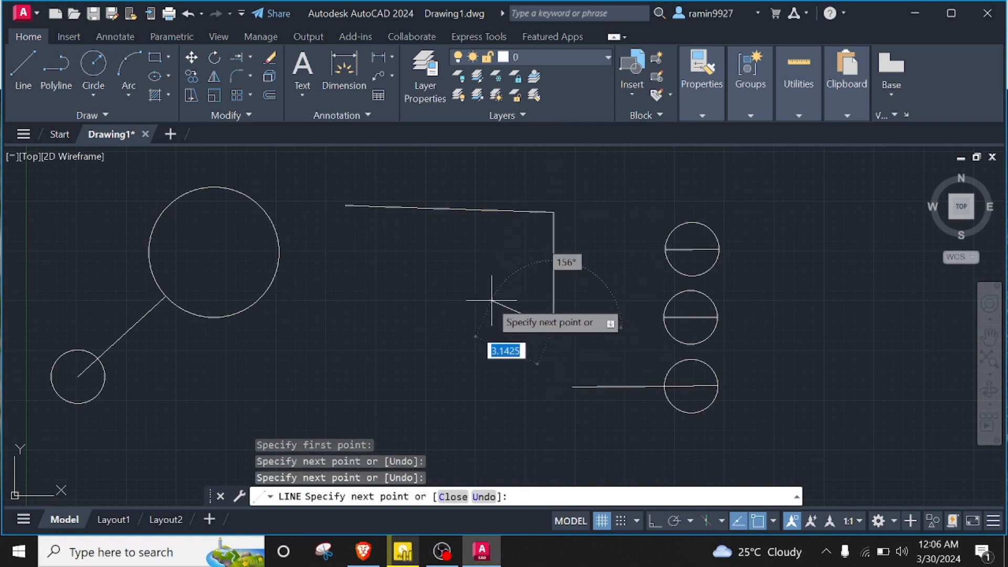
left_click(375, 327)
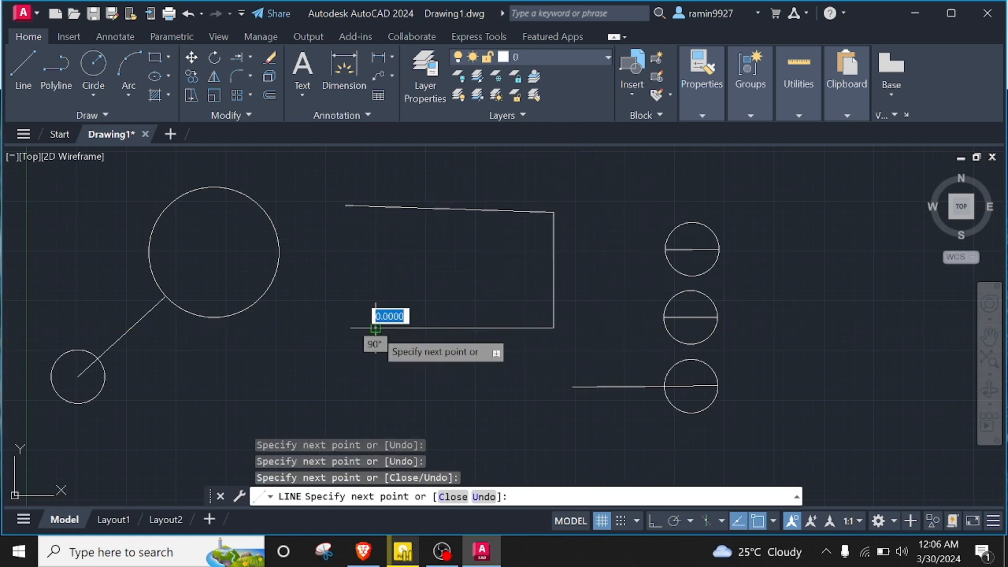
left_click(376, 167)
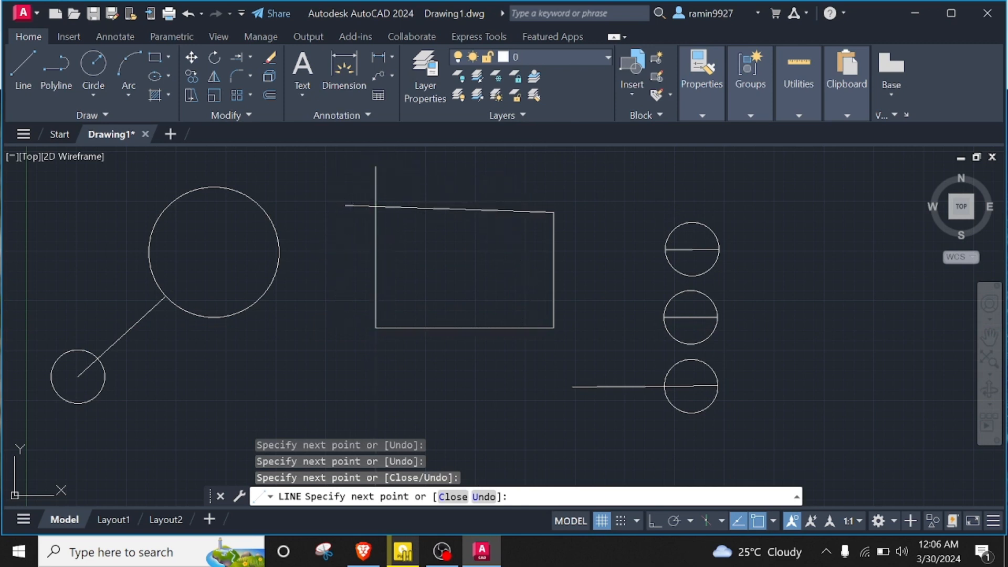
left_click(630, 163)
key("Return")
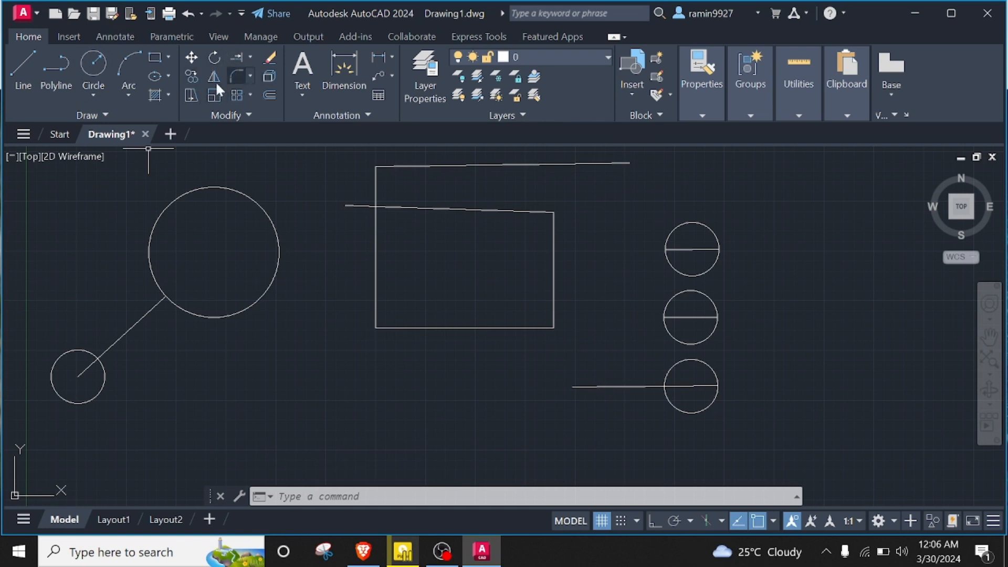
Try to extend the uppermost line past its right end, and extend the slanted line below it leftward to the large circle.
left_click(248, 56)
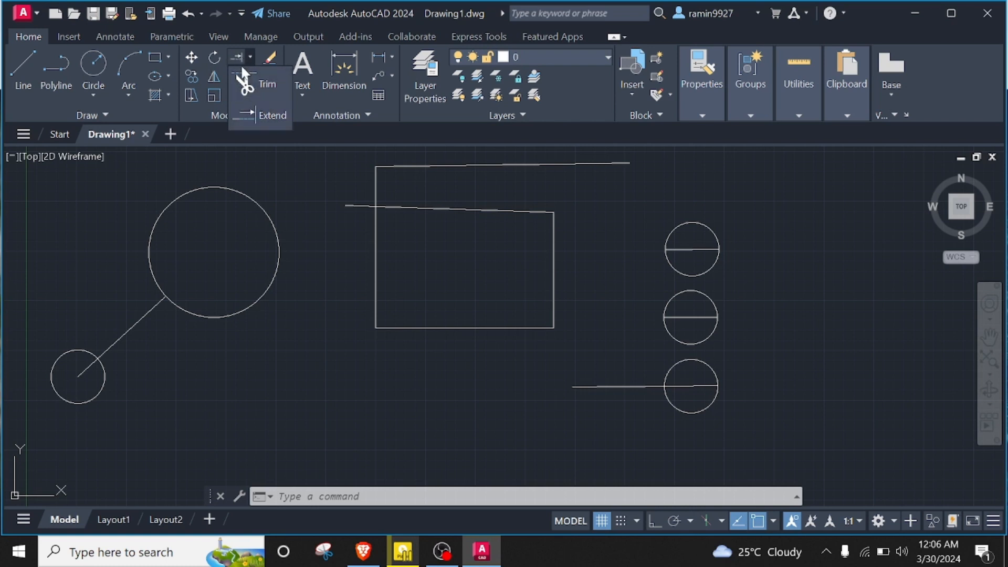
left_click(257, 121)
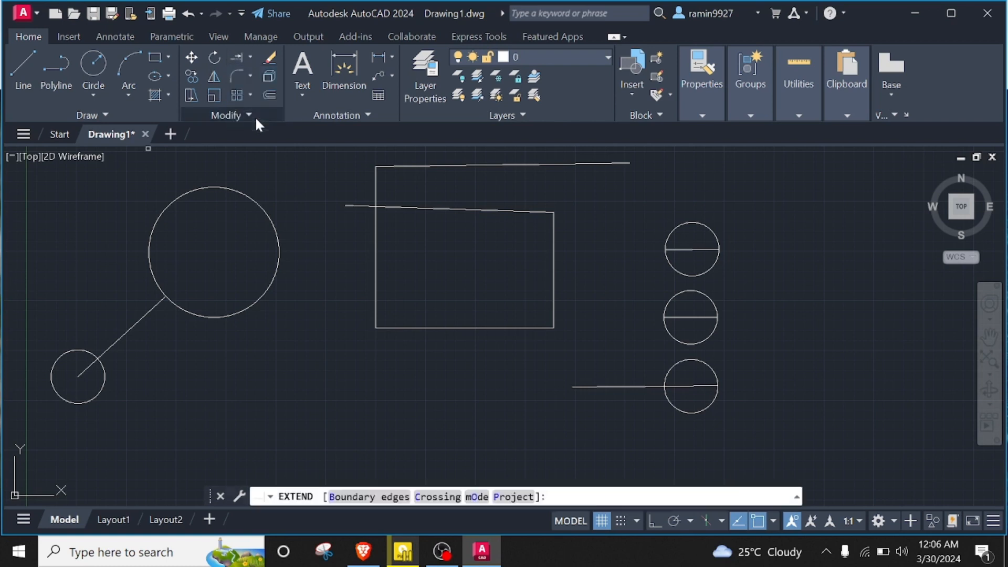
left_click(629, 164)
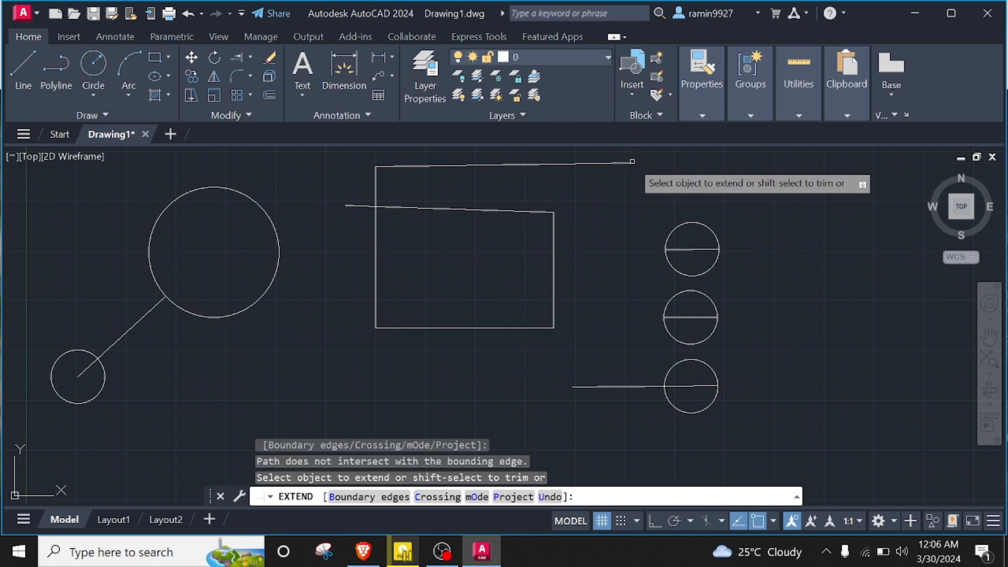
left_click(402, 207)
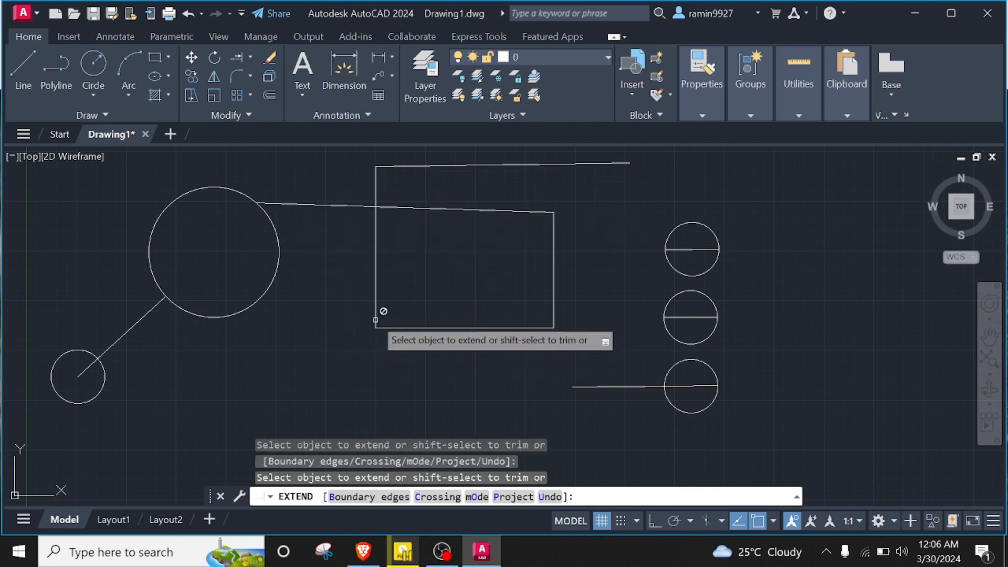
Extend the lines of the middle and top stacked circles leftward to the rough rectangle's right vertical edge.
left_click(682, 318)
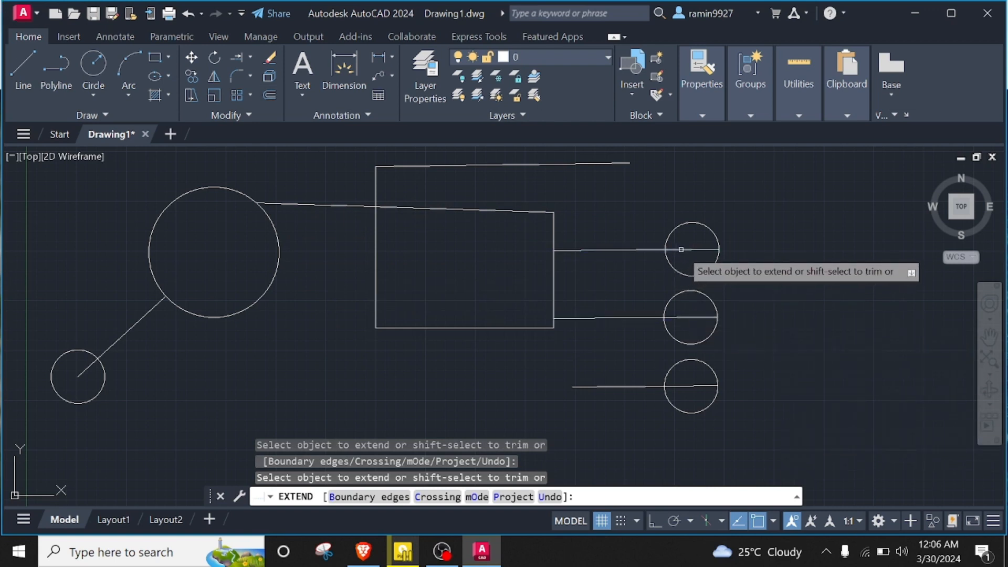
left_click(681, 250)
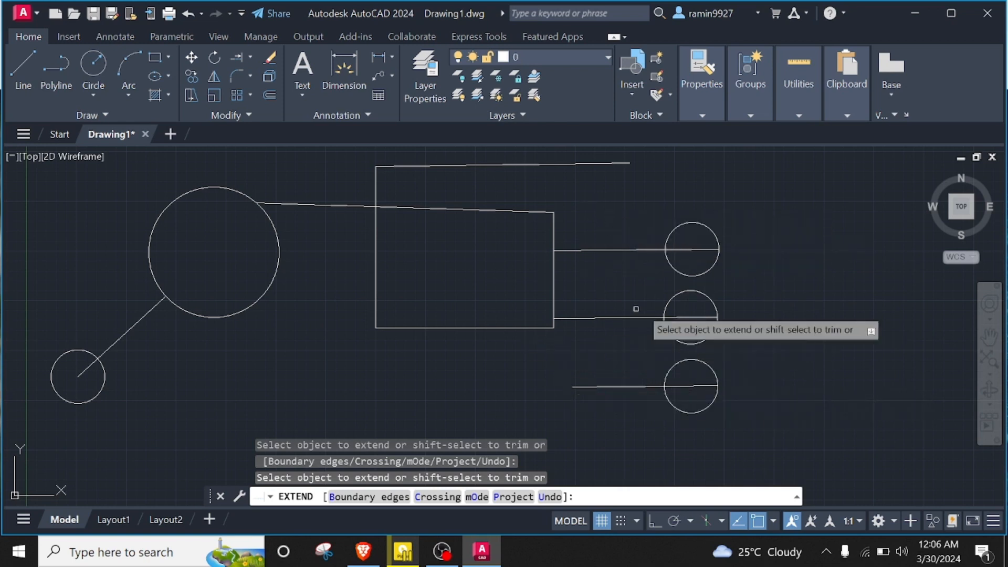
Trim away the bottom stacked copy's line, both the portion outside the small circle and the portion inside it.
left_click(249, 55)
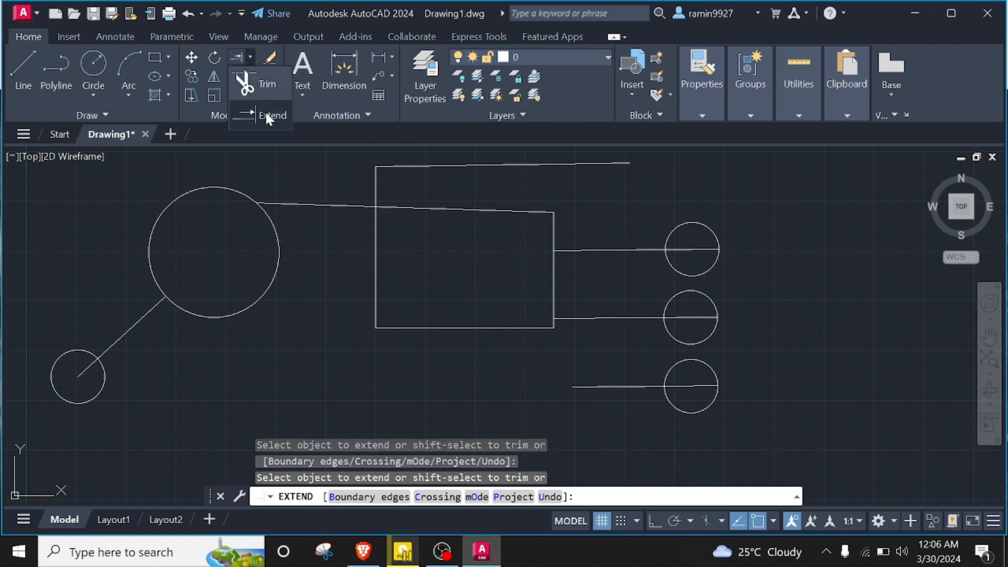
left_click(269, 89)
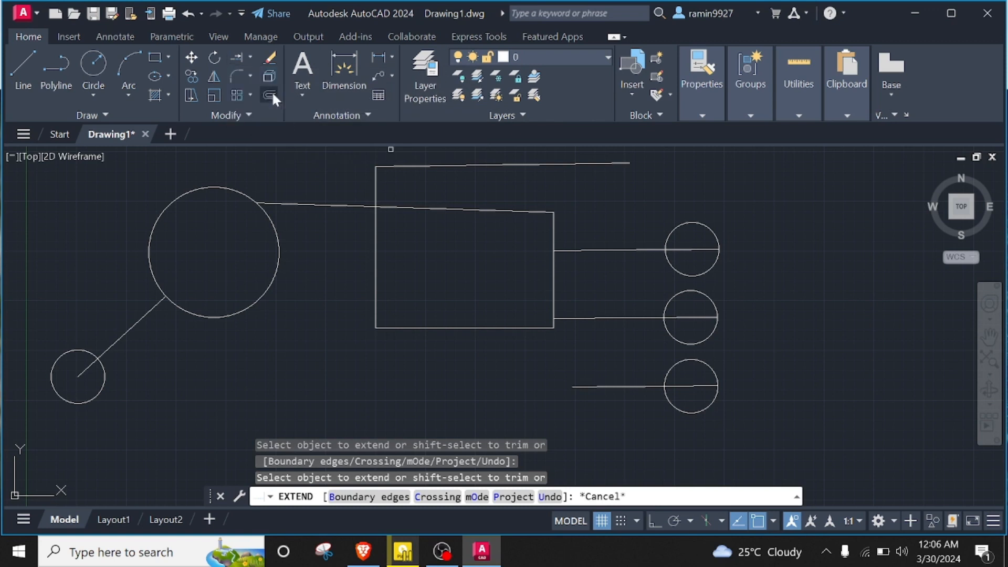
left_click(625, 387)
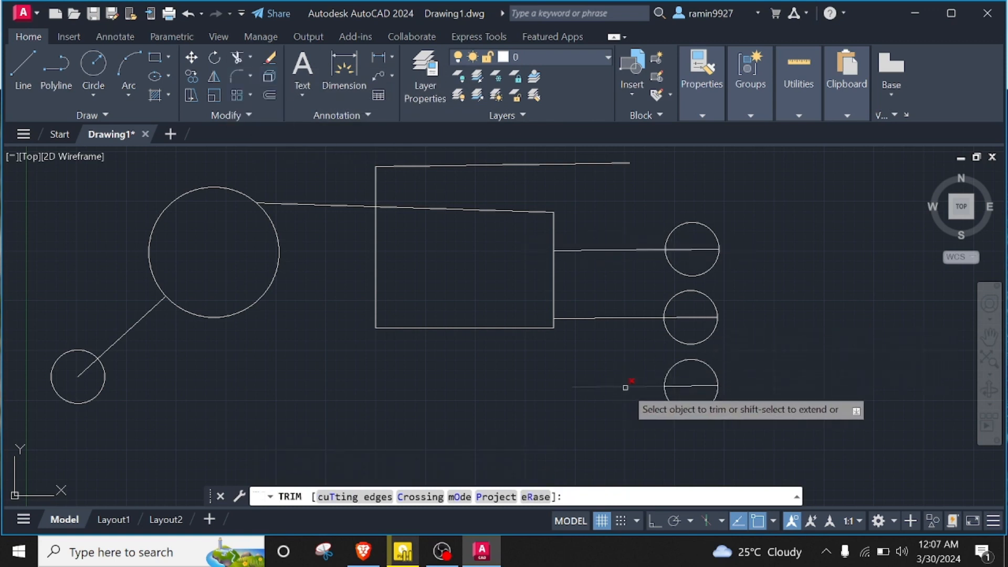
left_click(696, 387)
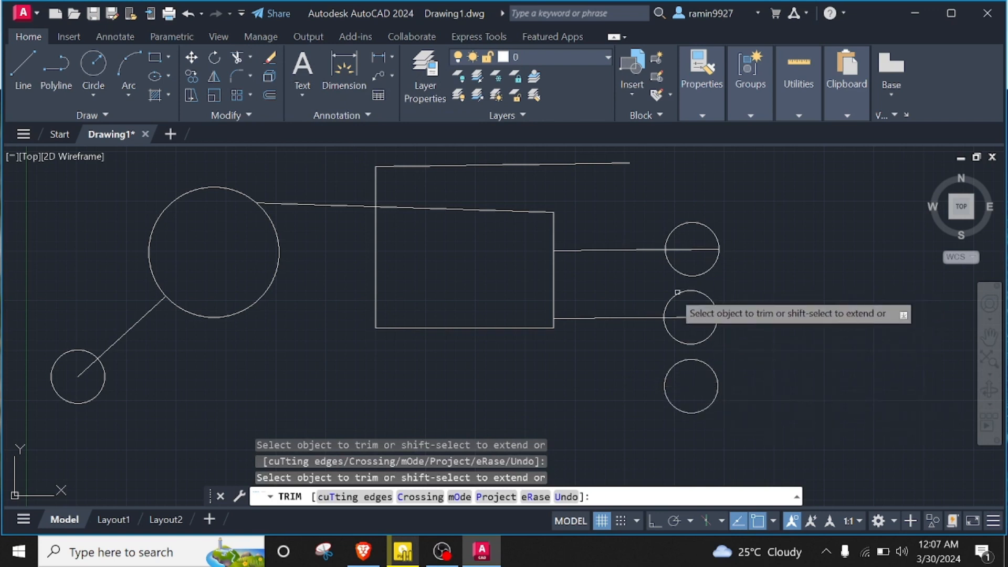